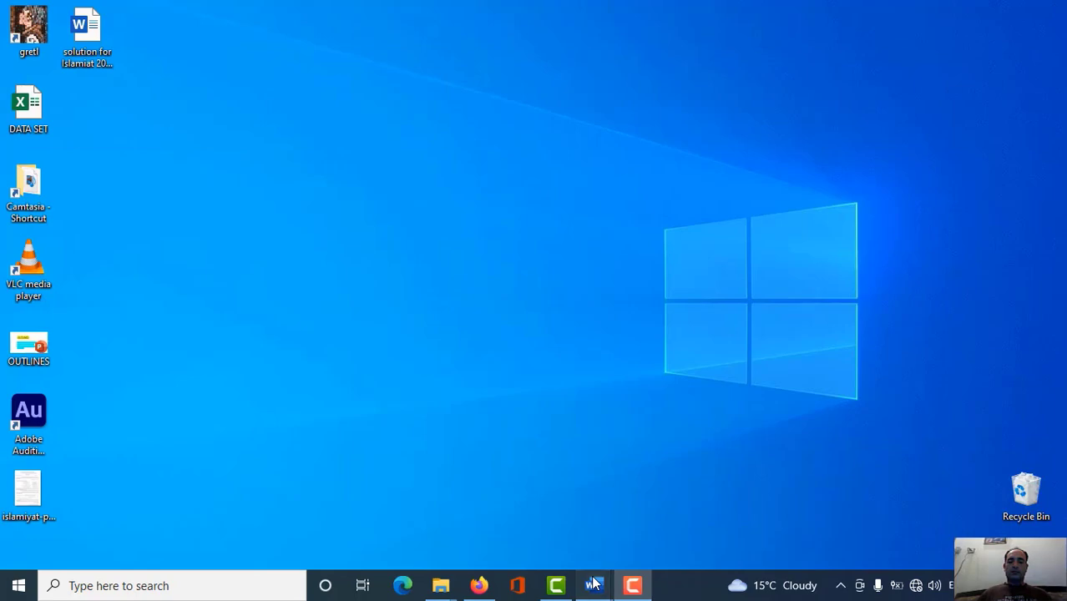
# Step: Switch to the research thesis in Word and review section 4.3 Stationarity Test and Table 4.3.1 of ADF test results
pyautogui.moveTo(593, 585)
pyautogui.click(623, 515)
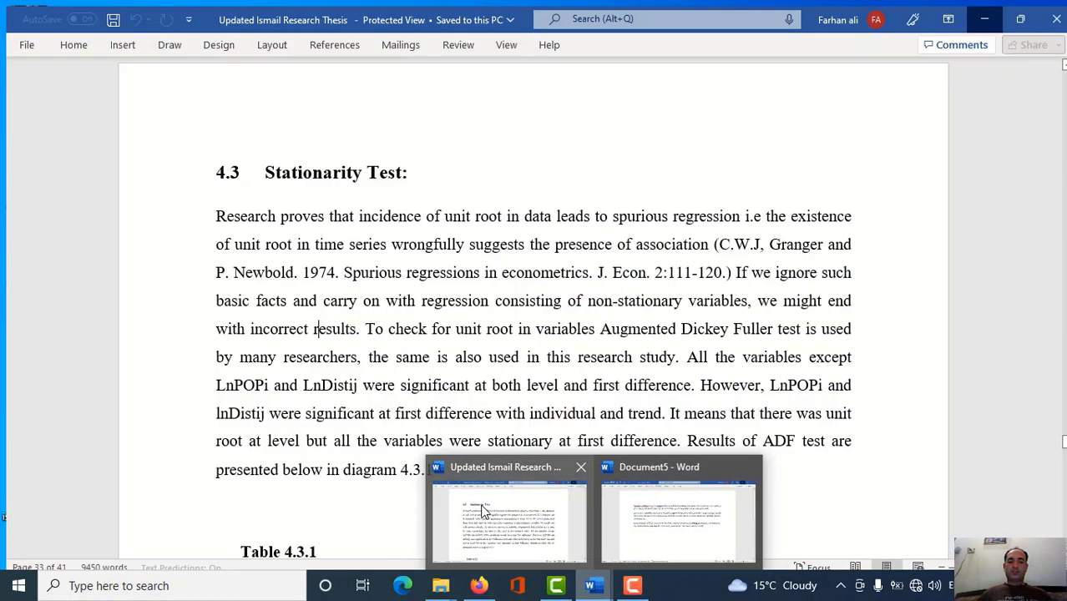
pyautogui.click(482, 511)
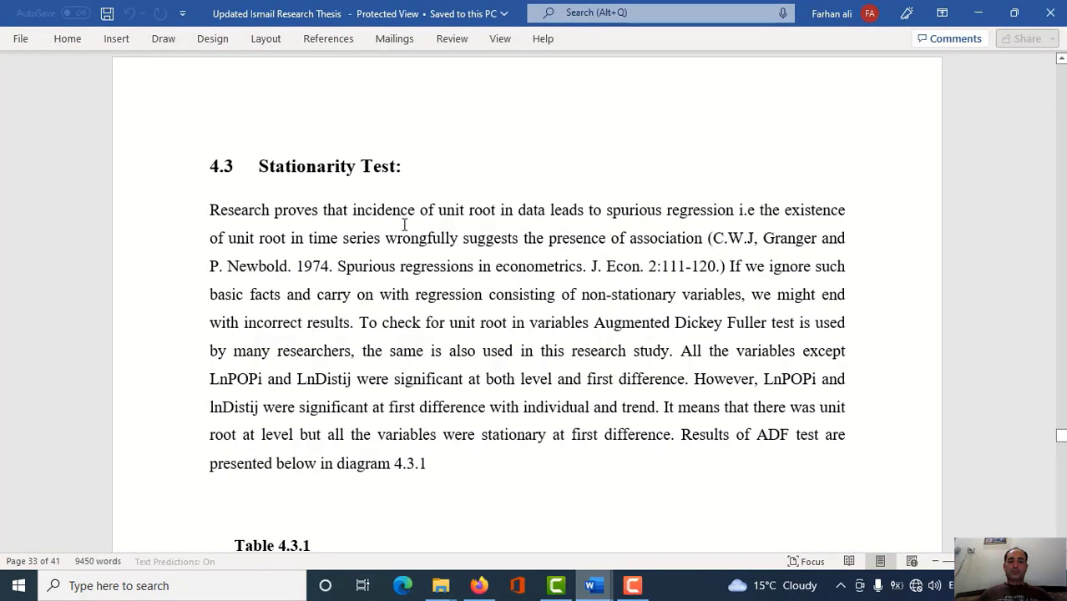
pyautogui.scroll(-5, 408, 225)
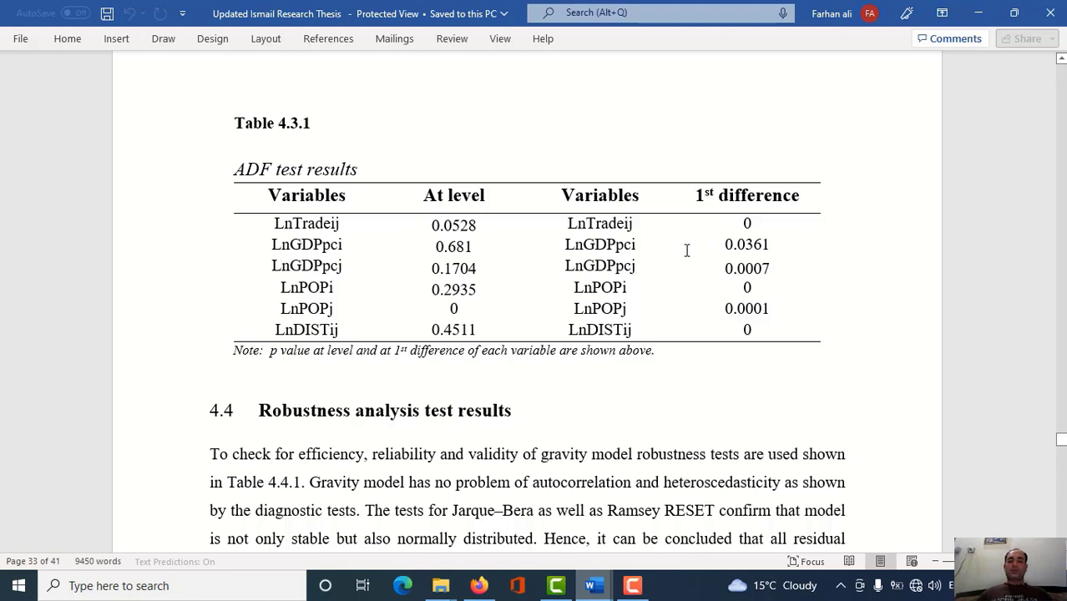
pyautogui.click(978, 12)
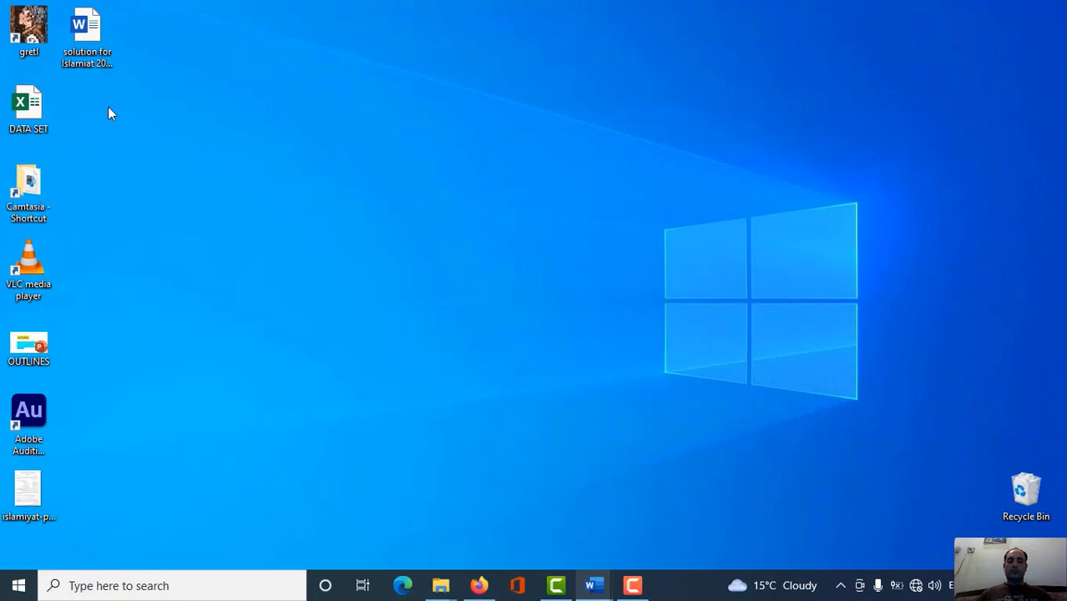
# Step: Launch gretl and import the DATA SET spreadsheet from the desktop, starting at column 1, row 1
pyautogui.doubleClick(31, 37)
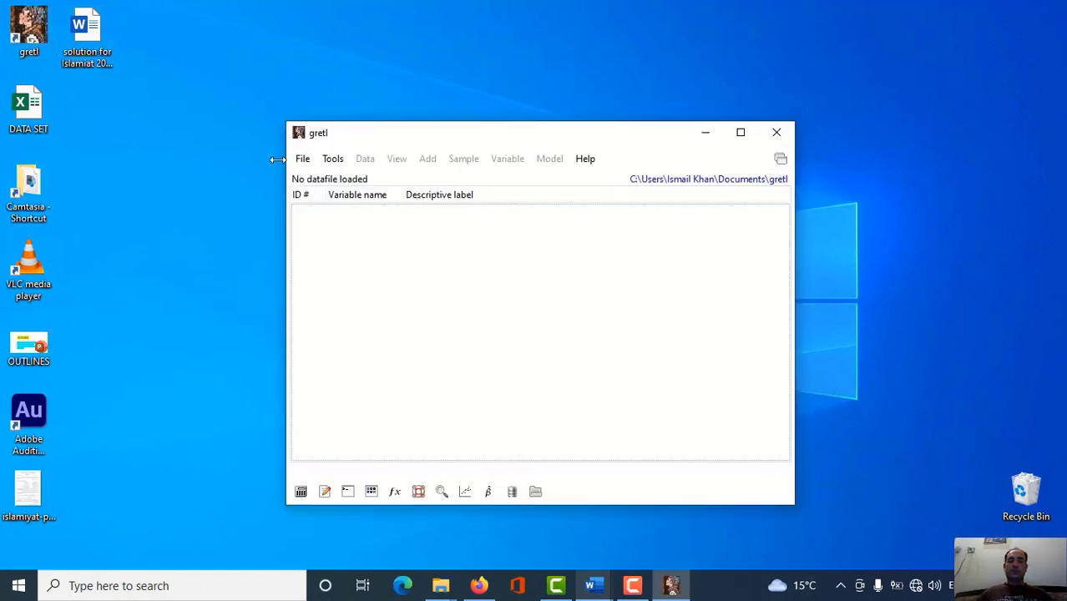
pyautogui.click(193, 190)
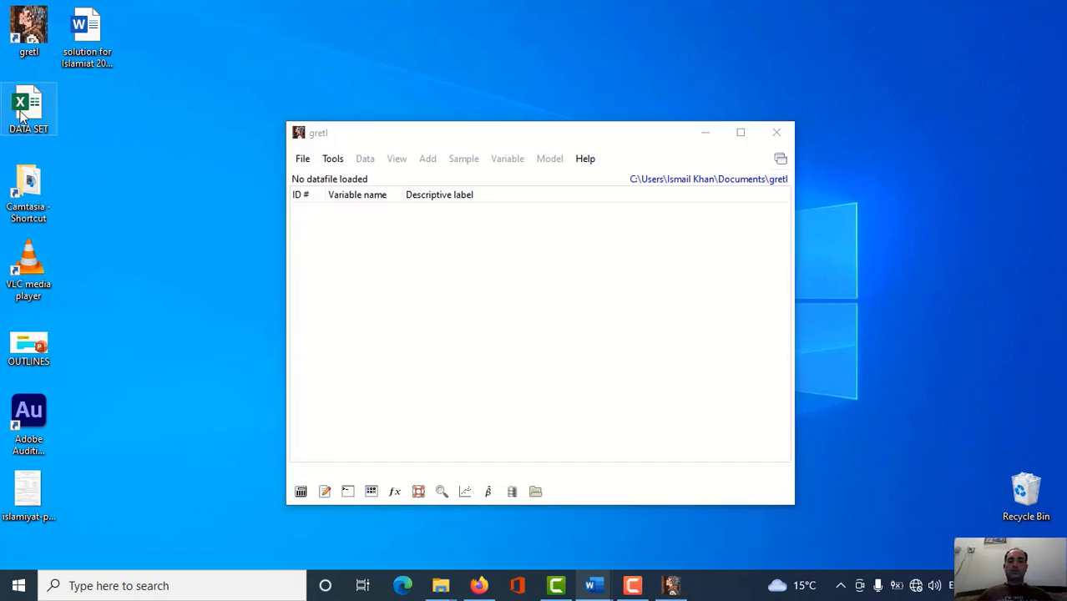
pyautogui.moveTo(30, 110); pyautogui.dragTo(433, 243)
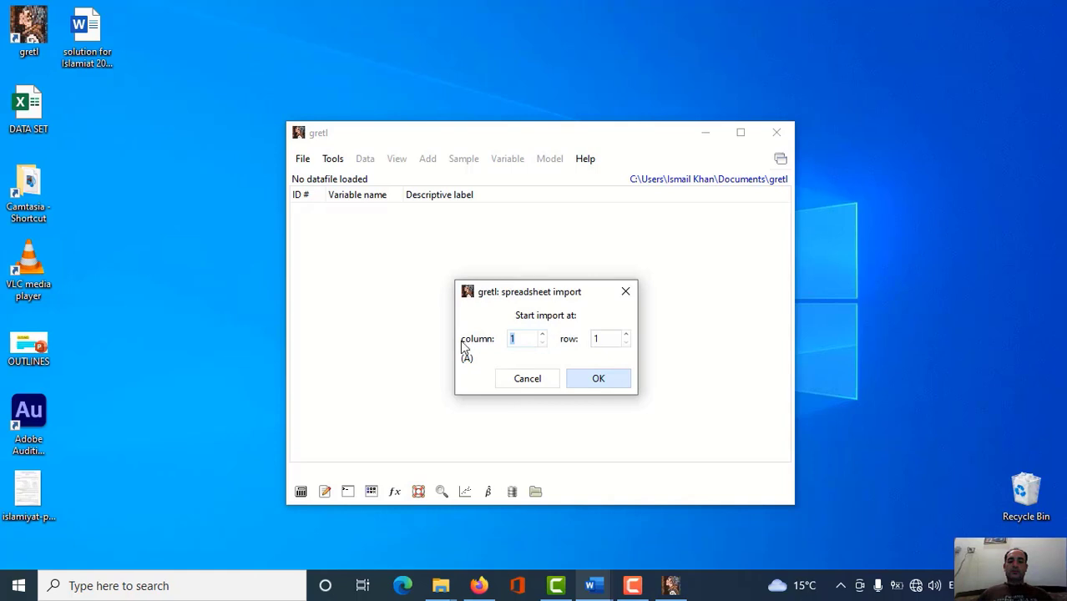
pyautogui.click(596, 381)
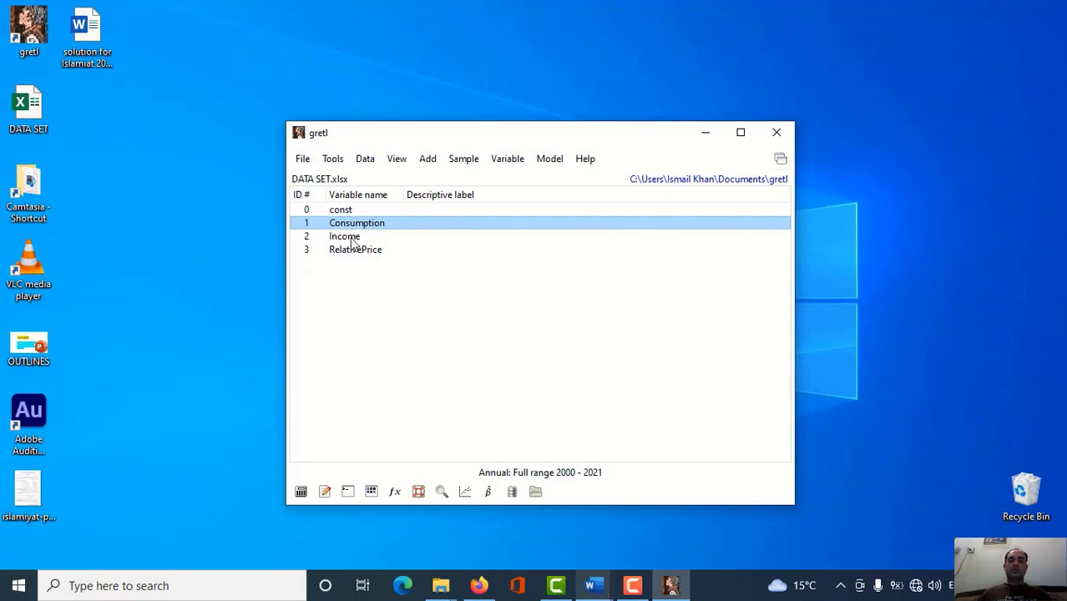
pyautogui.click(356, 238)
pyautogui.click(349, 253)
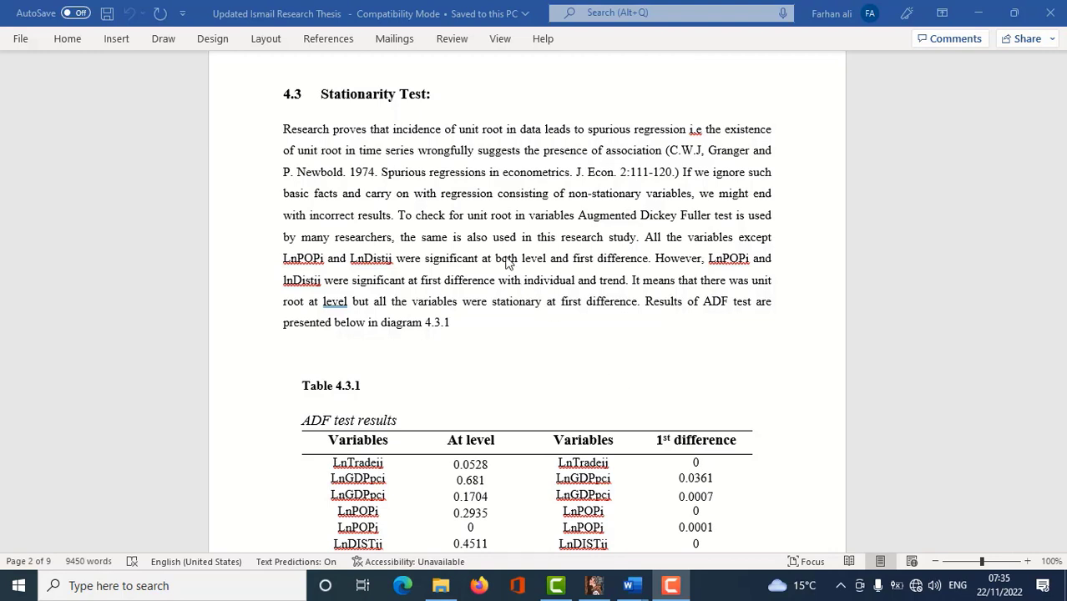
# Step: Copy Table 4.3.1 with its title, ADF test results caption and note from the thesis into the blank Word document named table
pyautogui.scroll(-2, 489, 316)
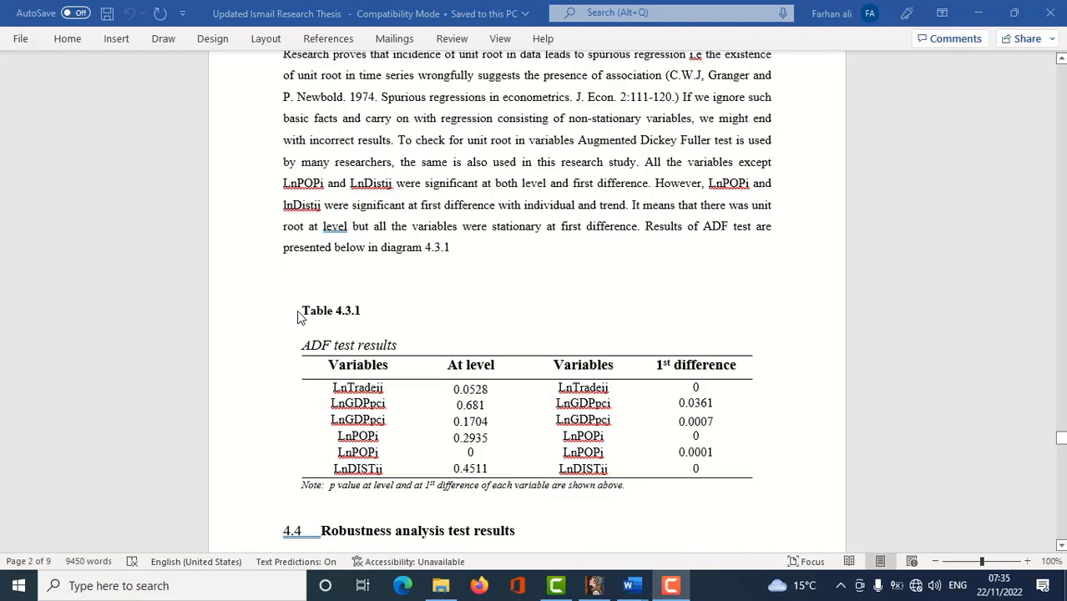
pyautogui.click(299, 318)
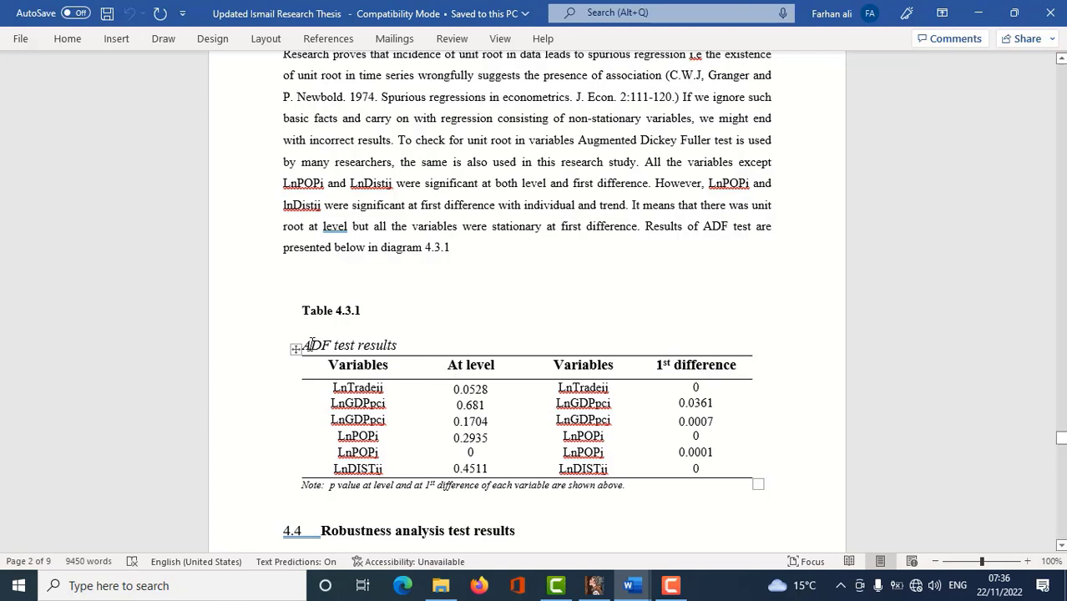
pyautogui.moveTo(296, 310); pyautogui.dragTo(626, 499)
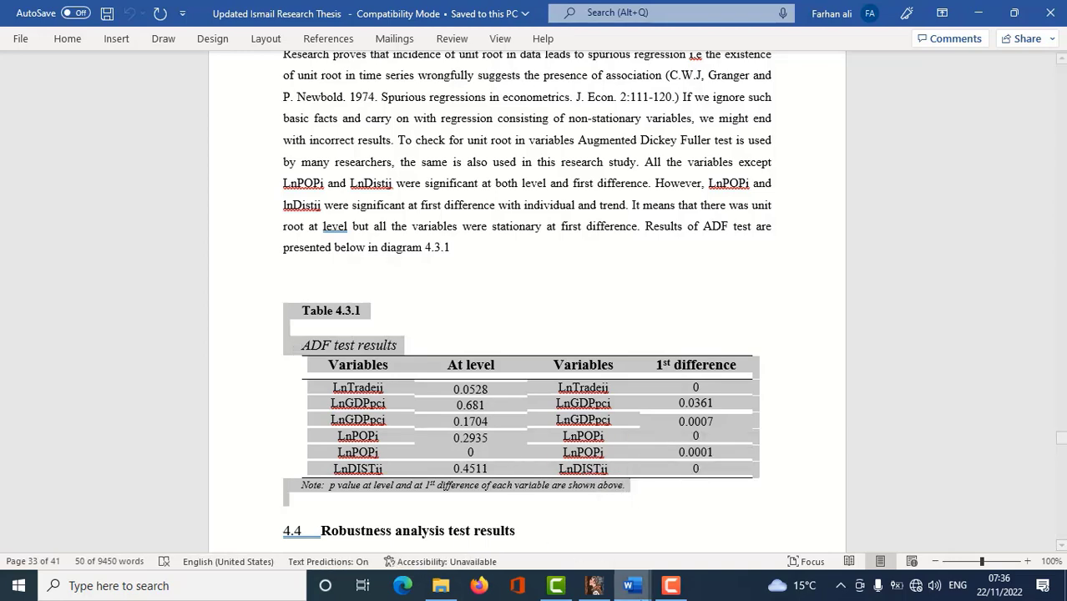
pyautogui.click(628, 586)
pyautogui.click(511, 534)
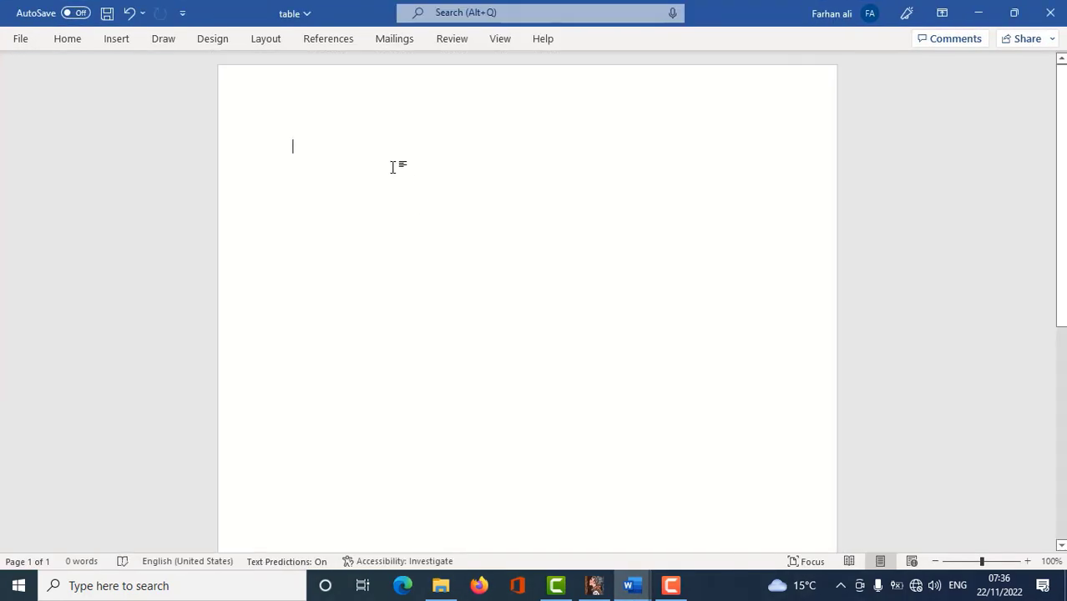
pyautogui.write('Table 4.3.1 ADF test results Variables\tAt level\tVariables\t1st difference LnTradeij\t0.0528\tLnTradeij\t0 LnGDPpci\t0.681\tLnGDPpci\t0.0361 LnGDPpcj\t0.1704\tLnGDPpcj\t0.0007 LnPOPi\t0.2935\tLnPOPi\t0 LnPOPj\t0\tLnPOPj\t0.0001 LnDISTij\t0.4511\tLnDISTij\t0 Note: p value at level and at 1st difference of each variable are shown above.')
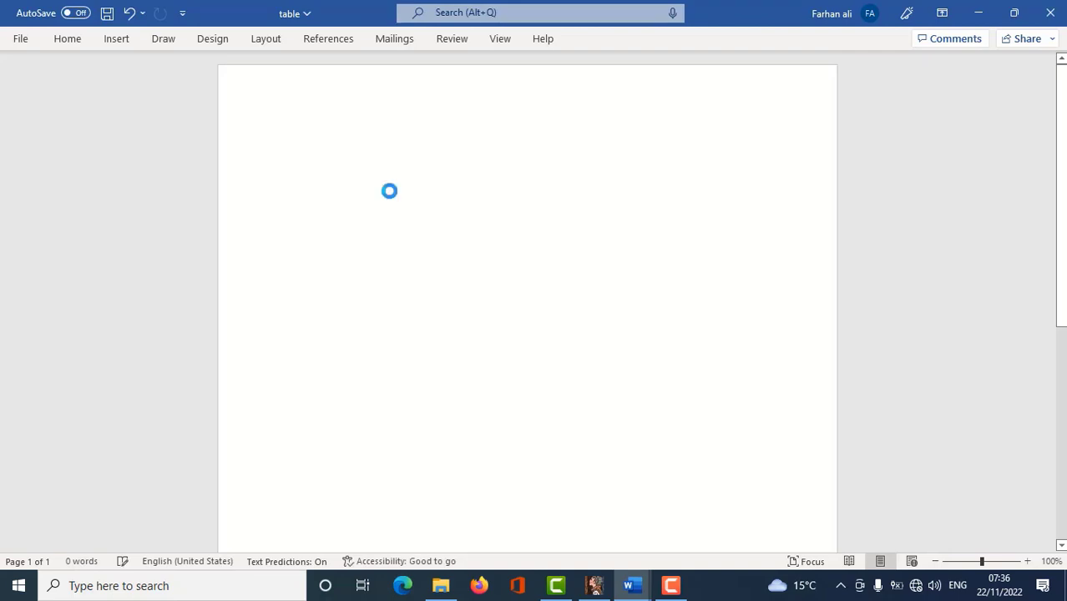
# Step: Clear the table's body cells and enter Consumption, Income and Relative Price on separate rows in the first Variables column
pyautogui.moveTo(464, 240); pyautogui.dragTo(696, 294)
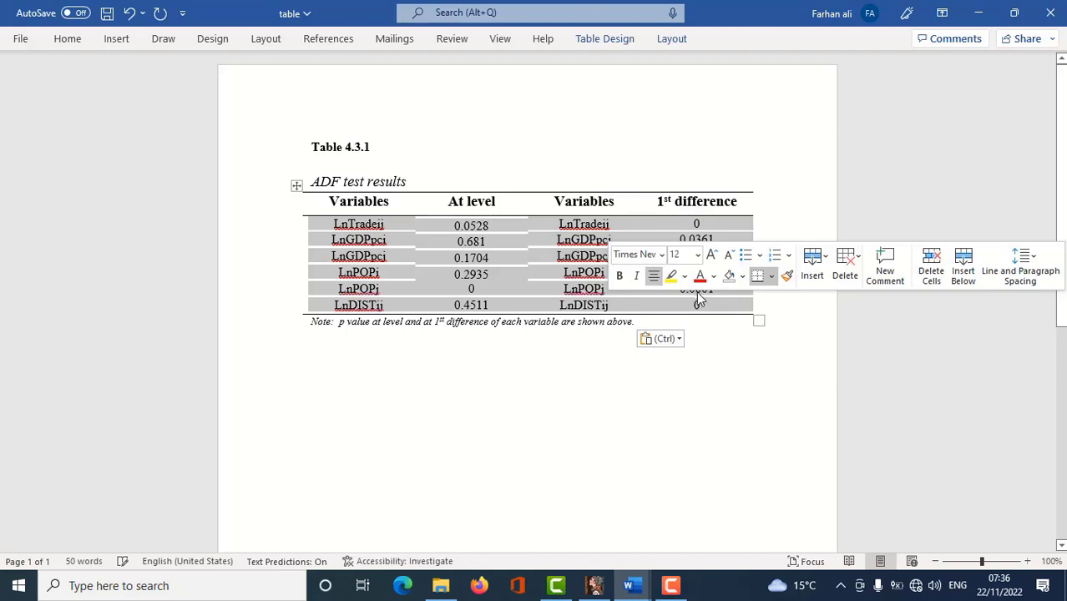
pyautogui.press('Delete')
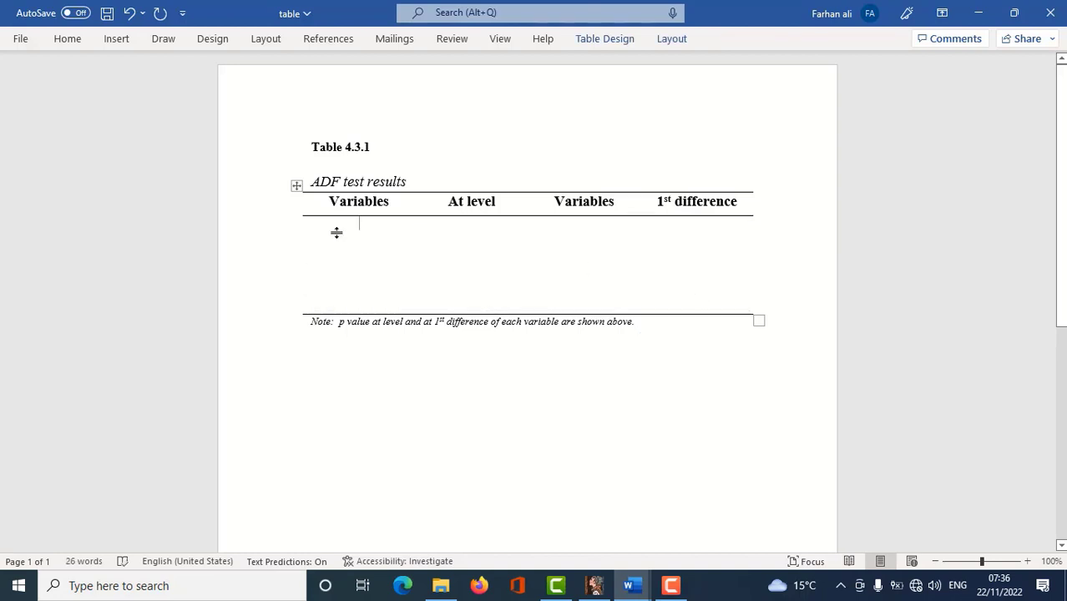
pyautogui.write('Consujm')
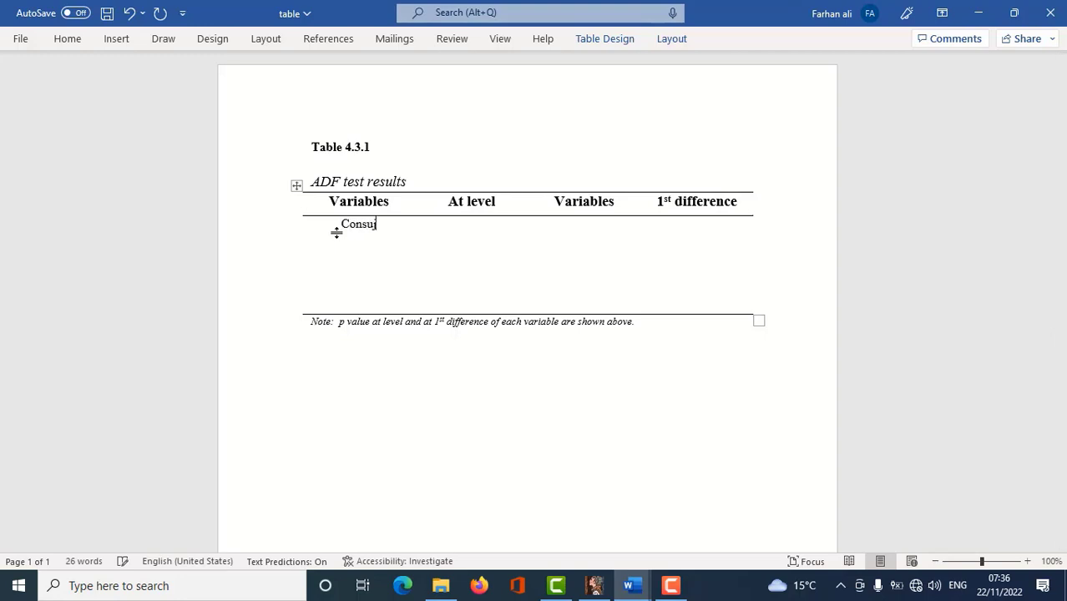
pyautogui.press('BackSpace')
pyautogui.press('BackSpace')
pyautogui.write('mption ')
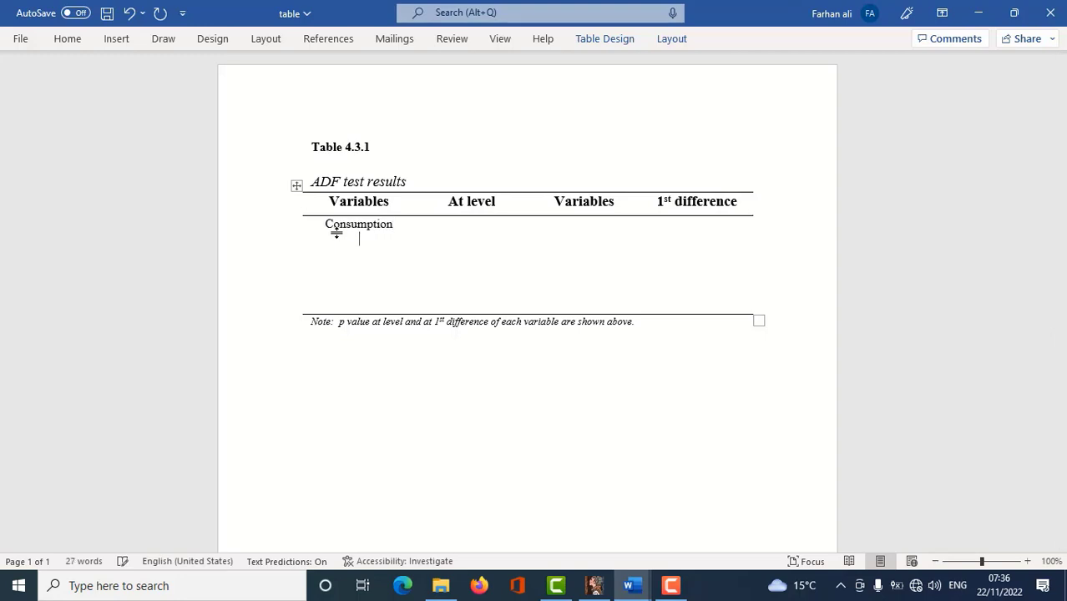
pyautogui.write('Income')
pyautogui.press('Return')
pyautogui.write('Relative')
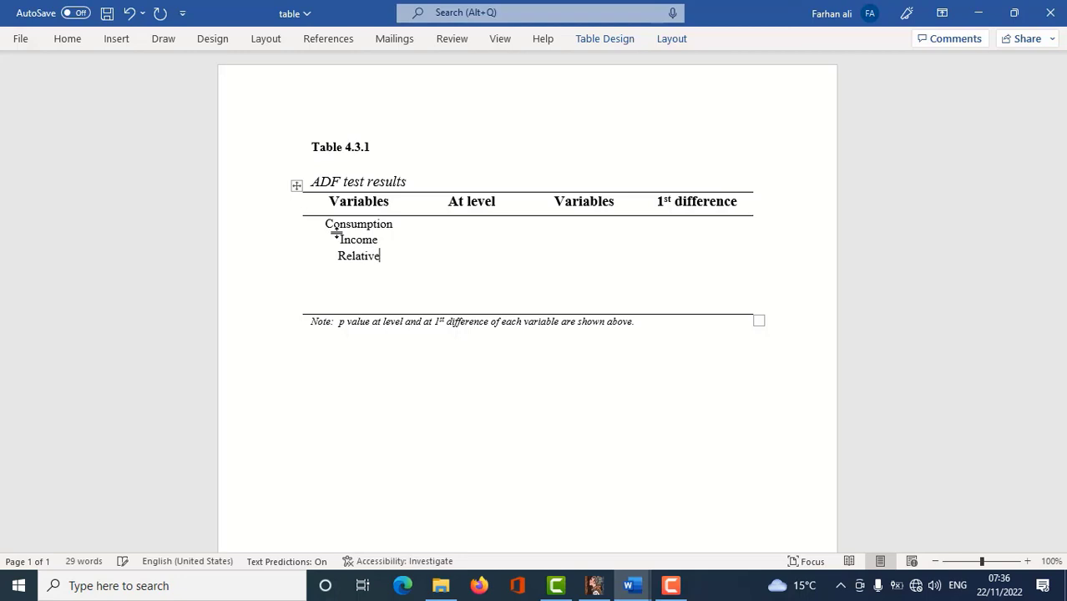
pyautogui.write(' Price')
# Step: Enter Consumption, Income and Relative Price on separate rows in the second Variables column, beside the 1st difference column
pyautogui.click(579, 226)
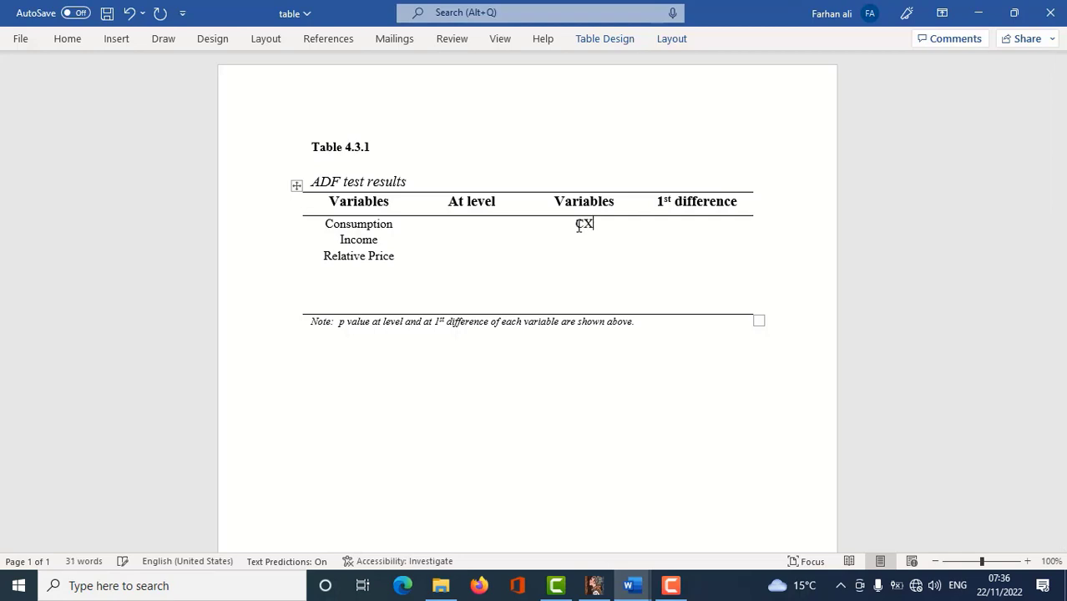
pyautogui.write('Consumption')
pyautogui.press('Return')
pyautogui.write('Income')
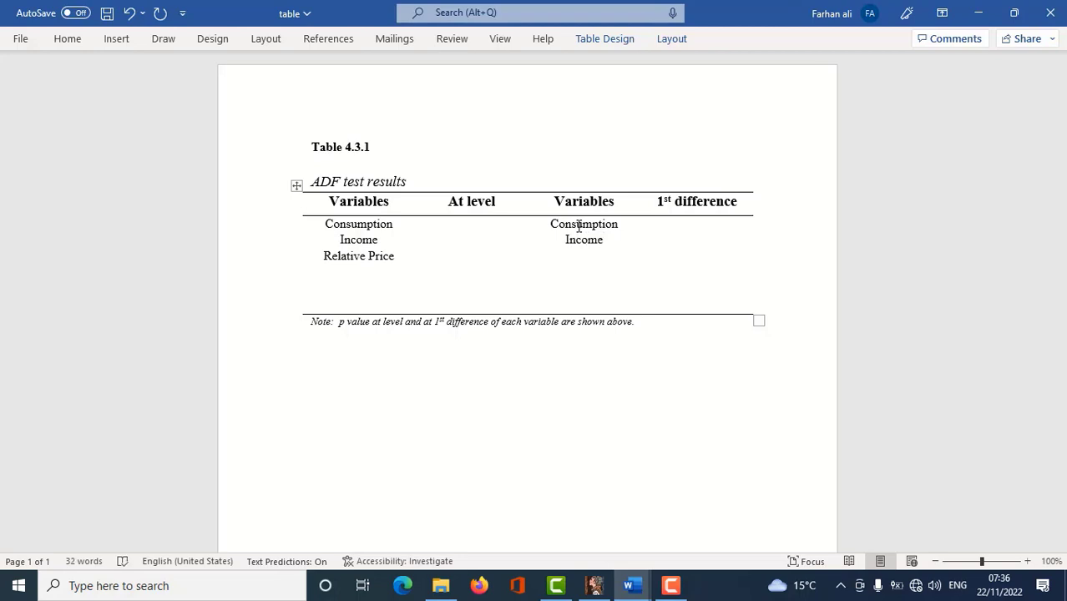
pyautogui.press('Return')
pyautogui.write('Relative Price')
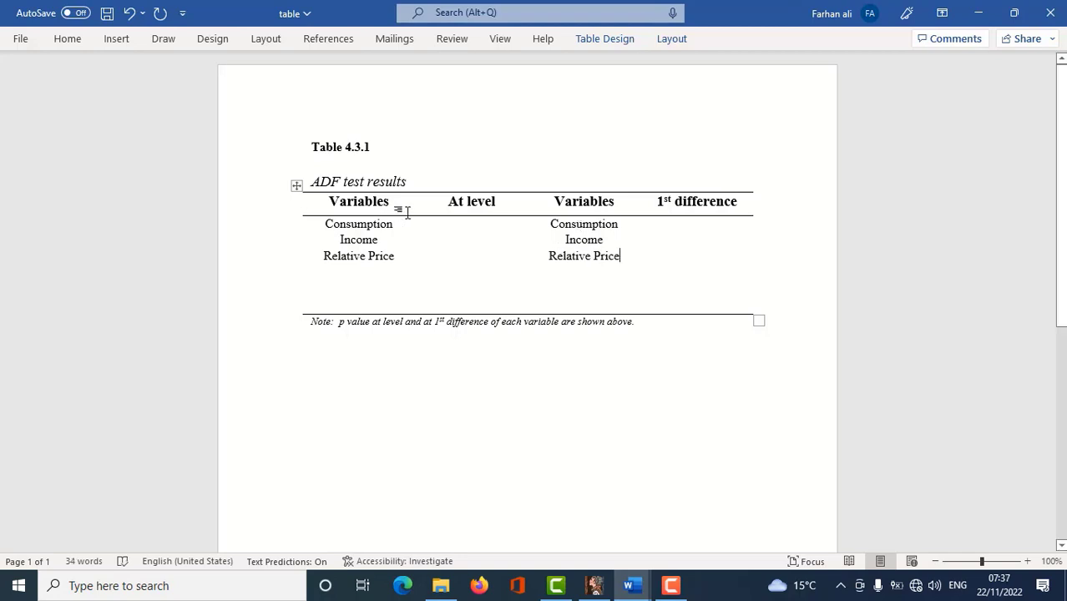
pyautogui.doubleClick(453, 203)
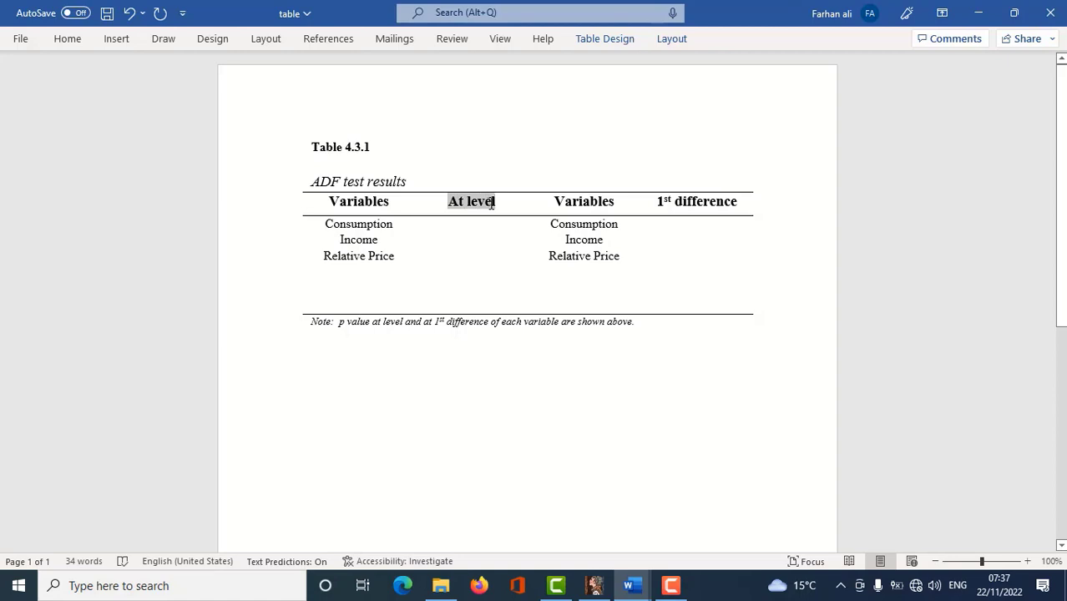
pyautogui.moveTo(490, 203); pyautogui.dragTo(509, 201)
pyautogui.moveTo(659, 203); pyautogui.dragTo(738, 202)
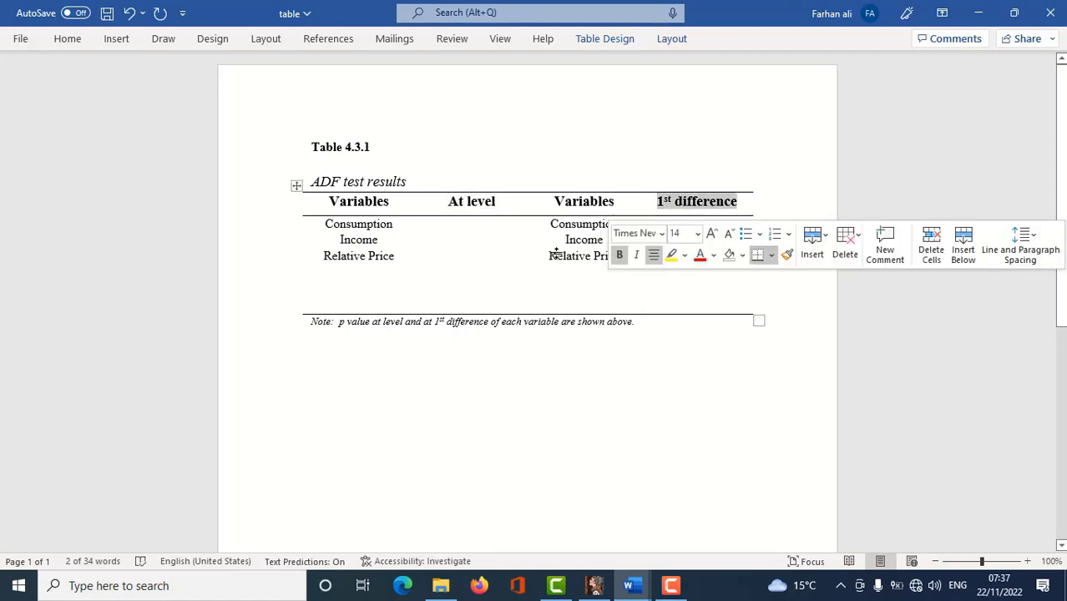
pyautogui.click(458, 236)
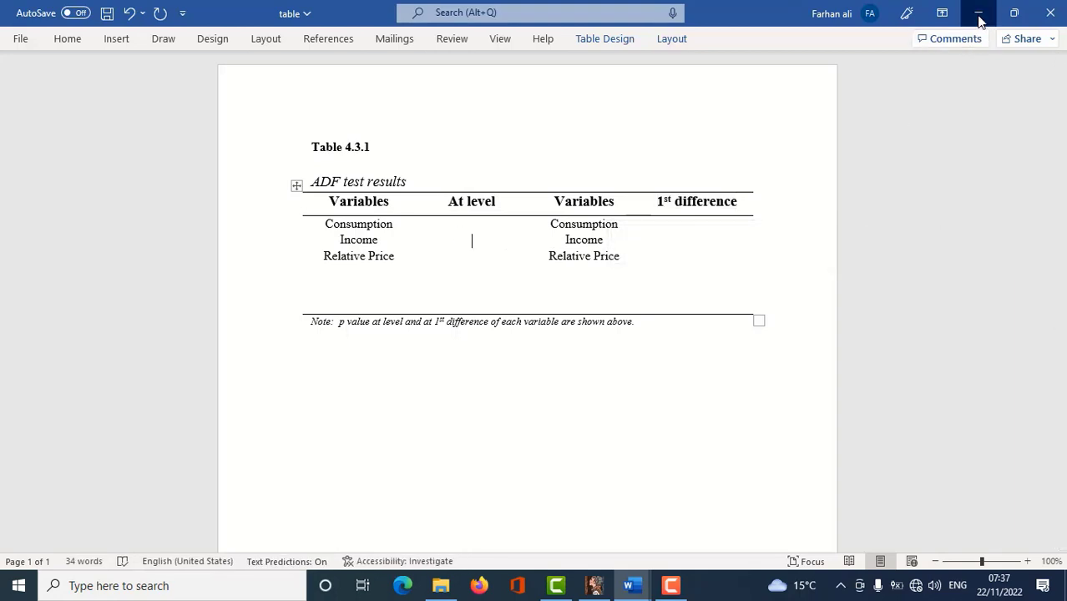
# Step: Minimize both Word documents and open the Augmented Dickey-Fuller test settings for the Consumption variable in gretl
pyautogui.click(978, 12)
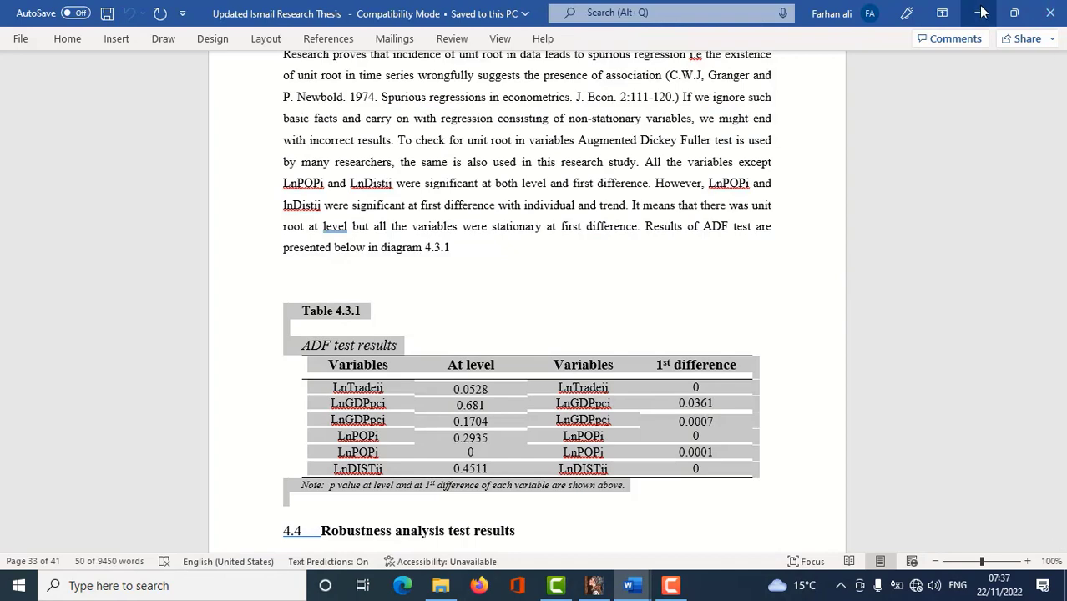
pyautogui.click(982, 12)
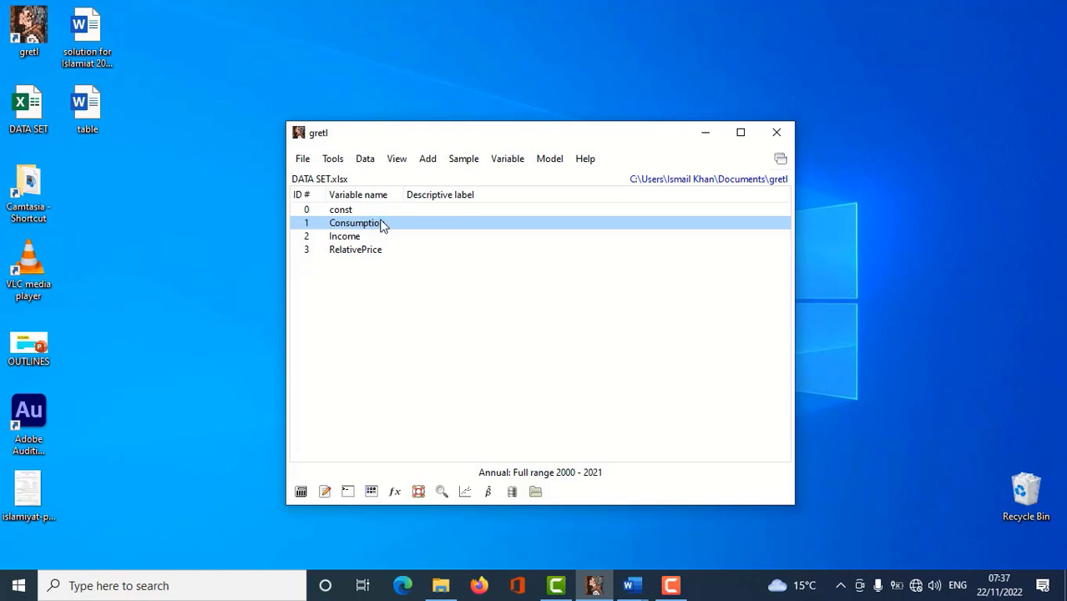
pyautogui.click(506, 160)
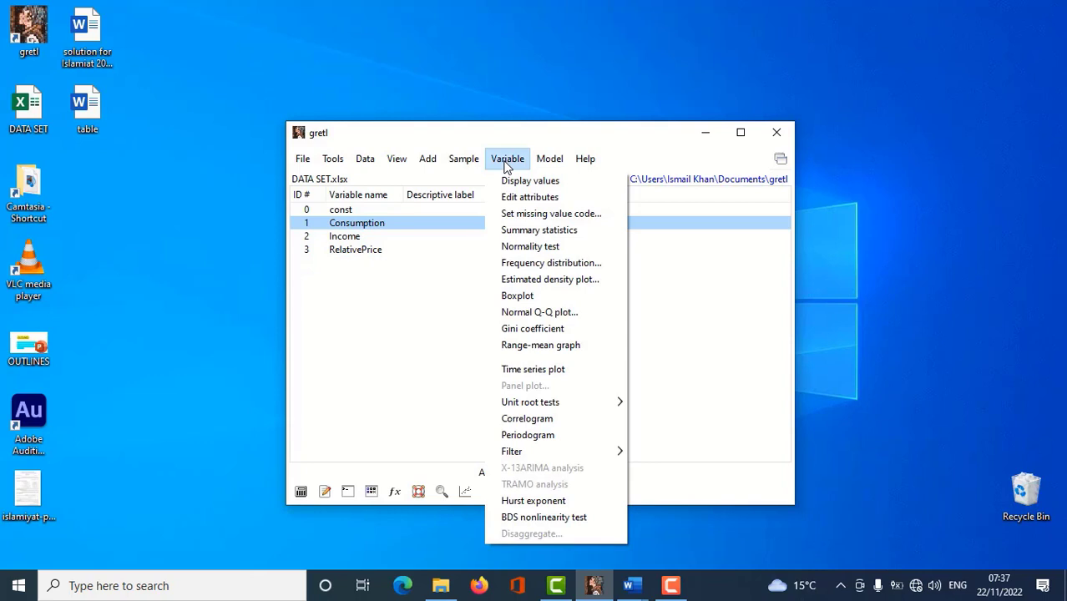
pyautogui.moveTo(558, 408)
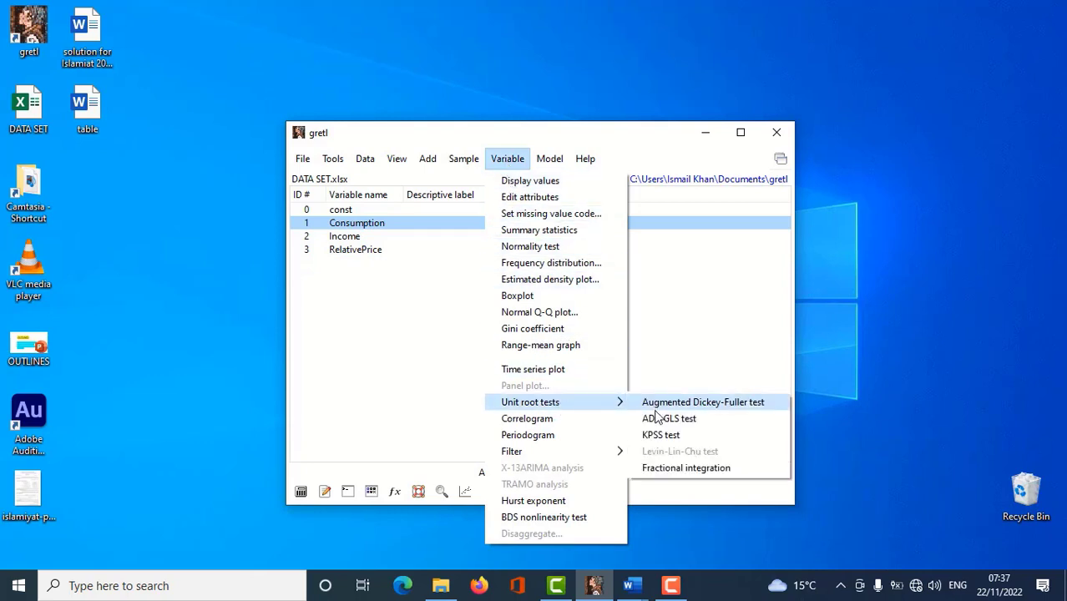
pyautogui.click(674, 405)
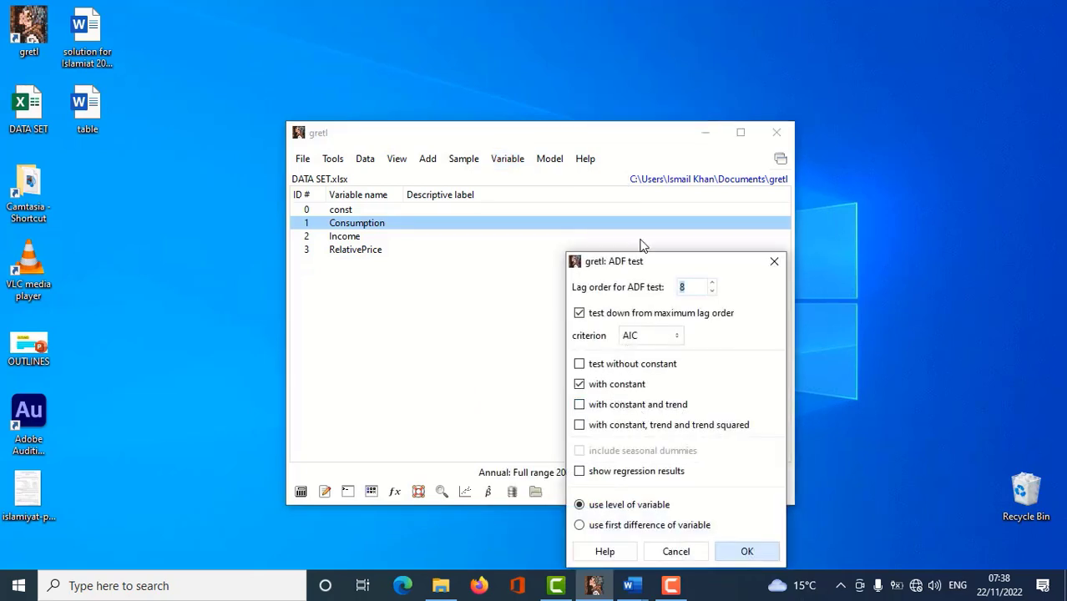
pyautogui.moveTo(642, 264); pyautogui.dragTo(635, 202)
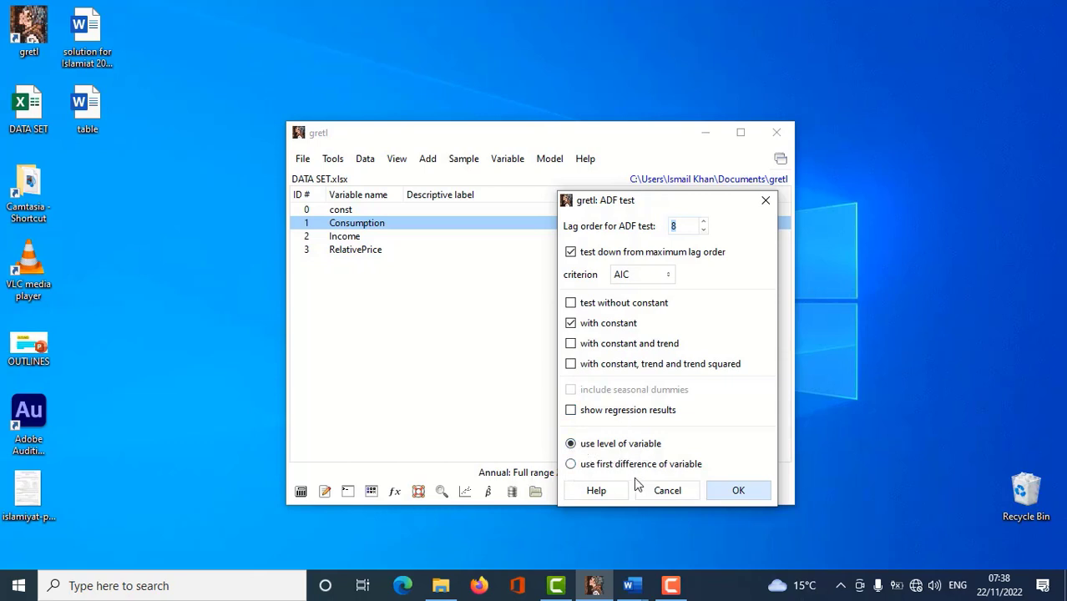
# Step: Check the At level column for Consumption in the table document and return to the ADF test settings in gretl
pyautogui.moveTo(632, 581)
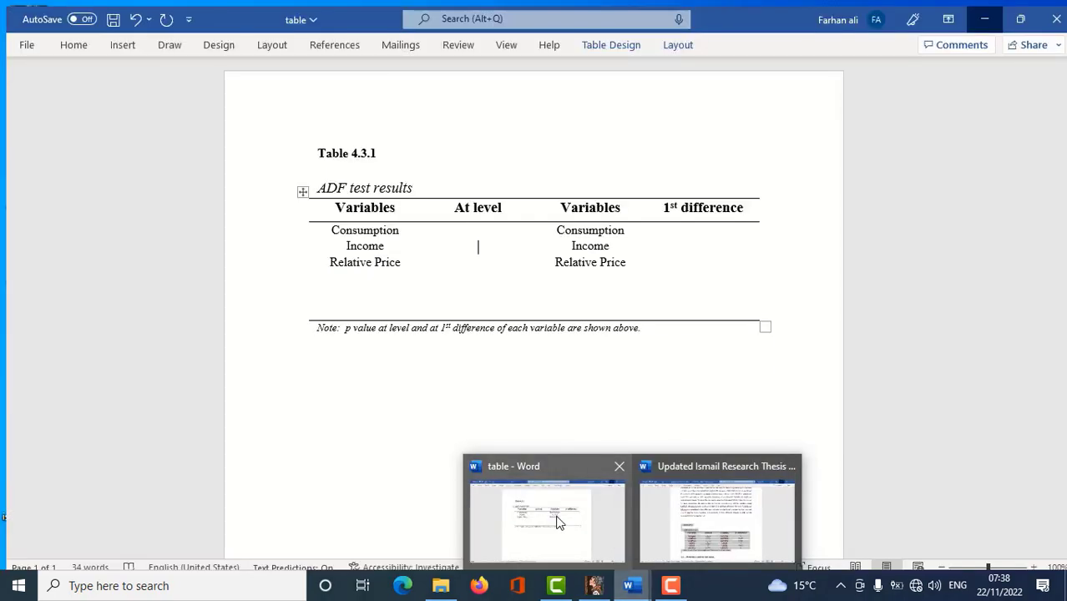
pyautogui.click(558, 522)
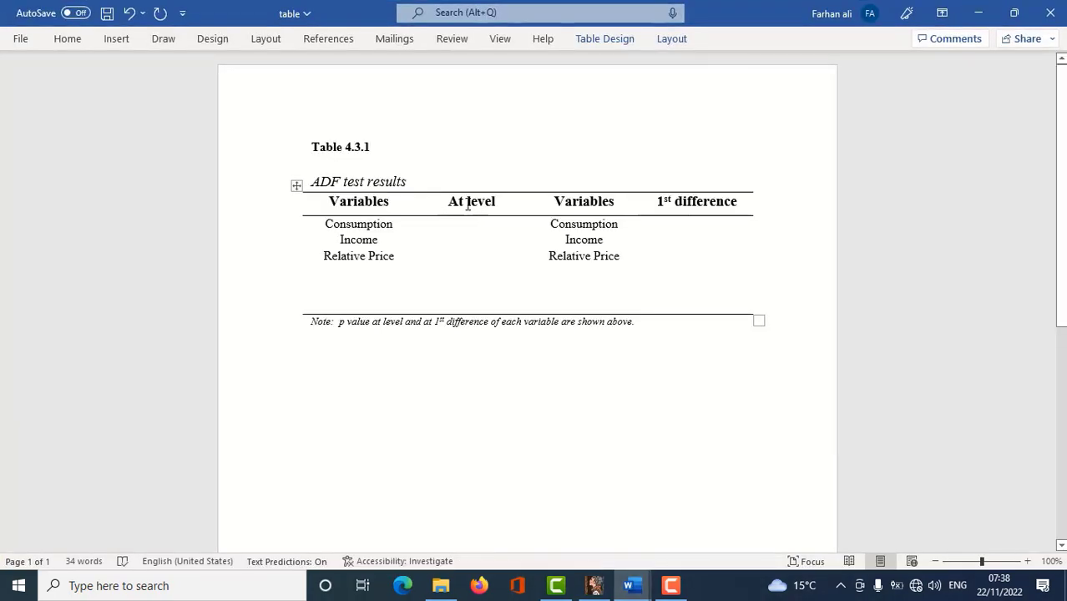
pyautogui.click(469, 226)
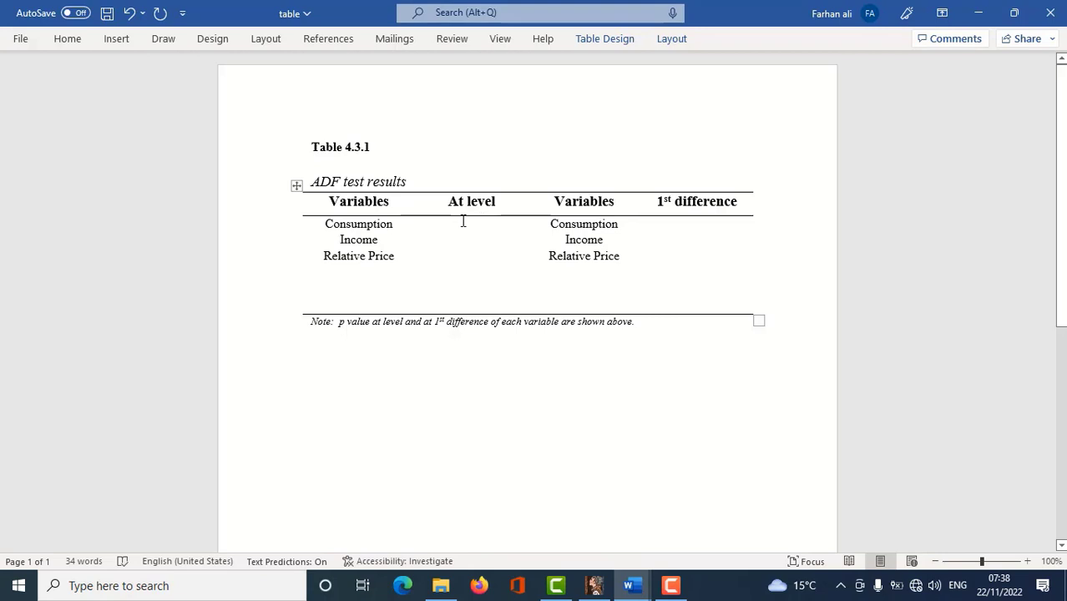
pyautogui.click(595, 585)
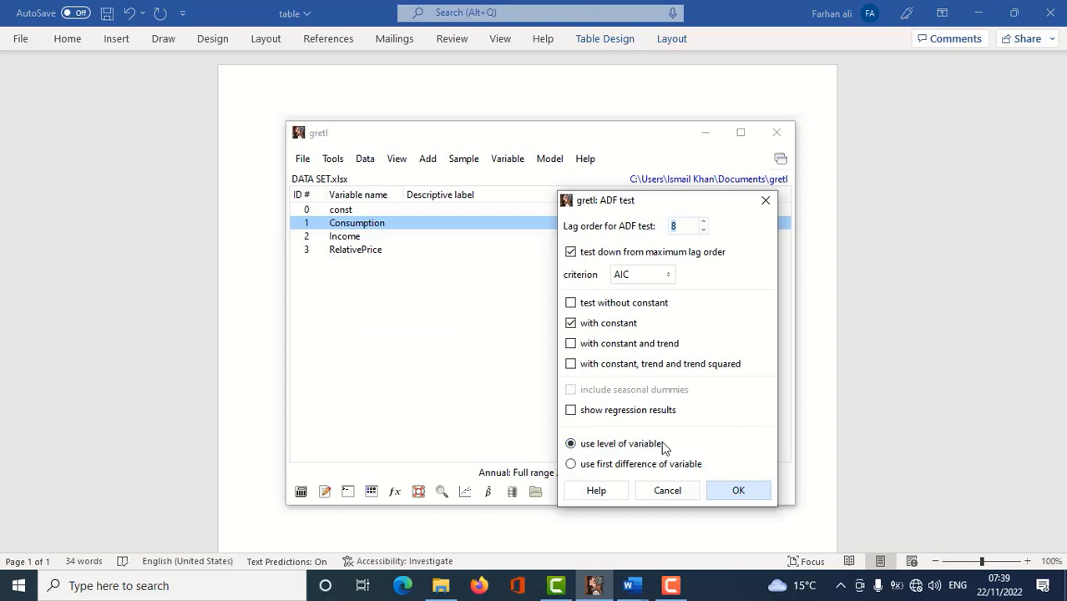
# Step: Run the ADF test on Consumption at level and copy its p-value, 0.5648, into Consumption's At level cell in the Word table
pyautogui.click(732, 491)
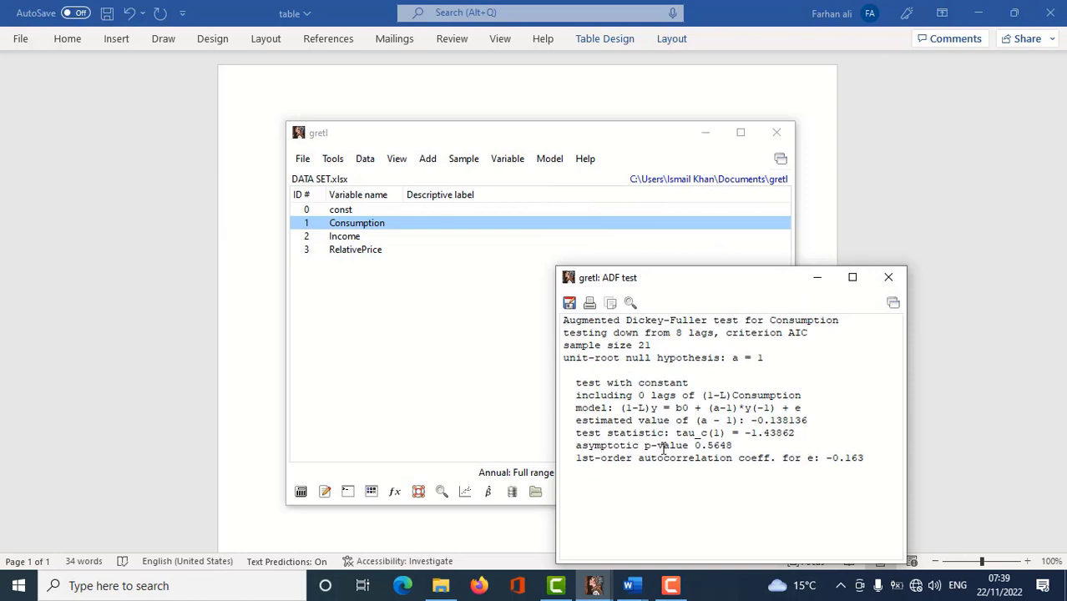
pyautogui.moveTo(690, 449); pyautogui.dragTo(733, 446)
pyautogui.hotkey('ctrl', 'c')
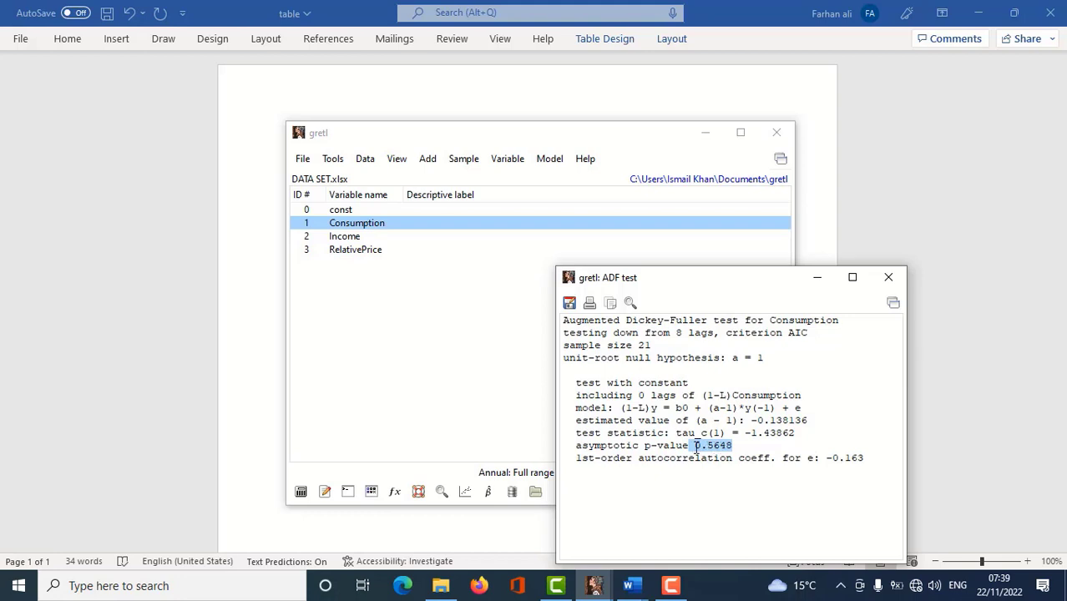
pyautogui.click(632, 585)
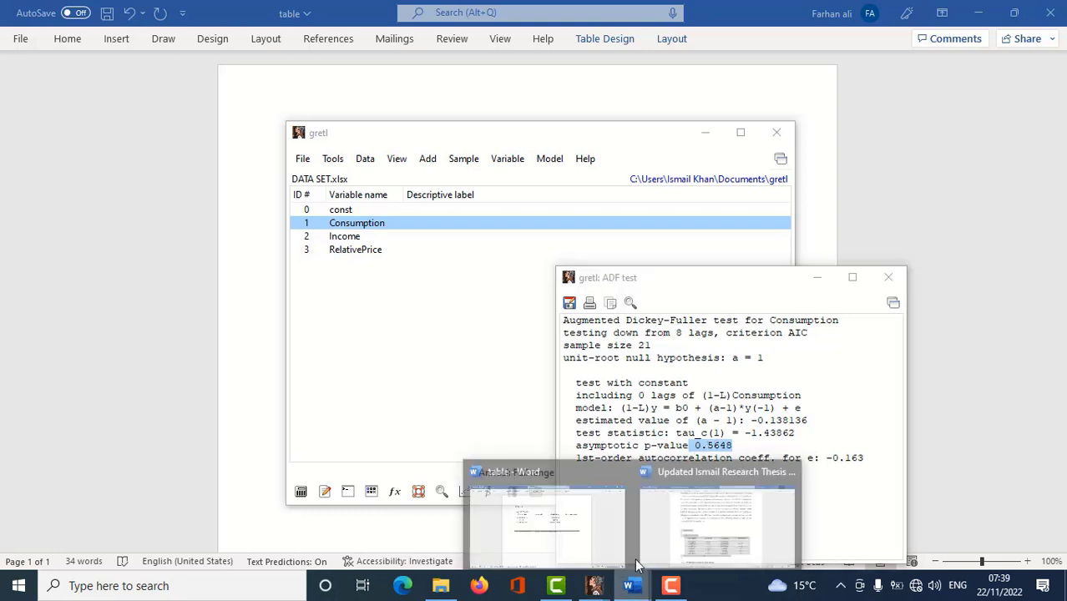
pyautogui.click(568, 494)
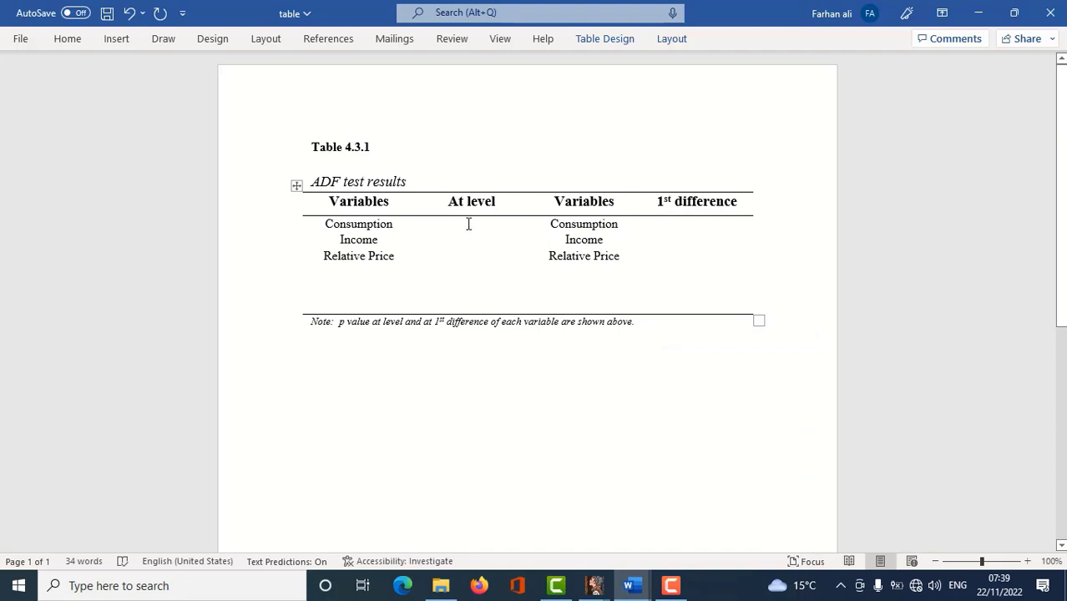
pyautogui.hotkey('ctrl', 'v')
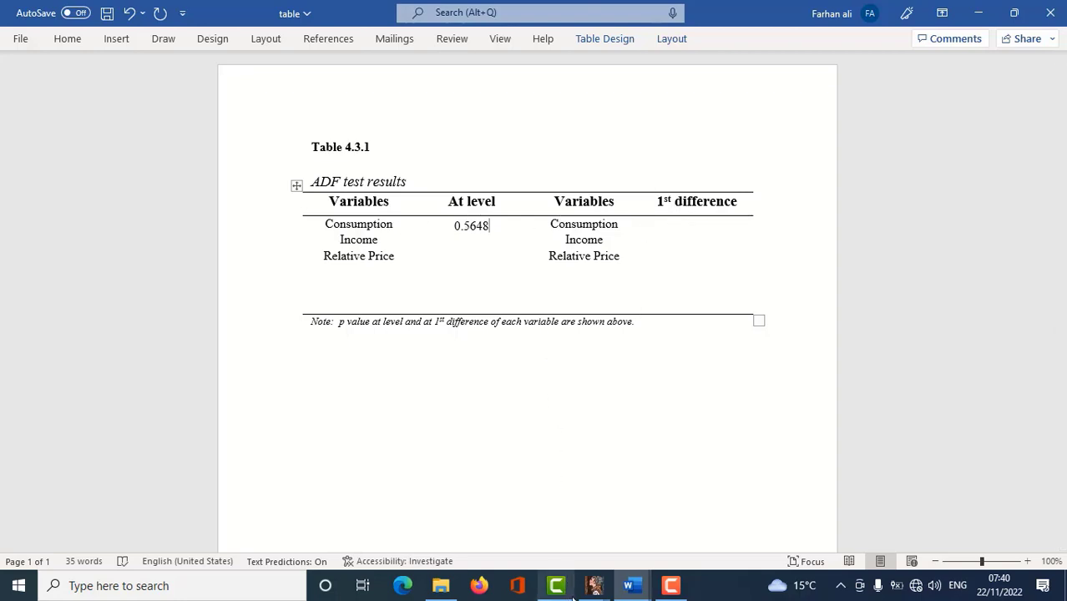
# Step: Close the level test output in gretl and run the Augmented Dickey-Fuller test on Consumption using the first difference of the variable
pyautogui.moveTo(594, 585)
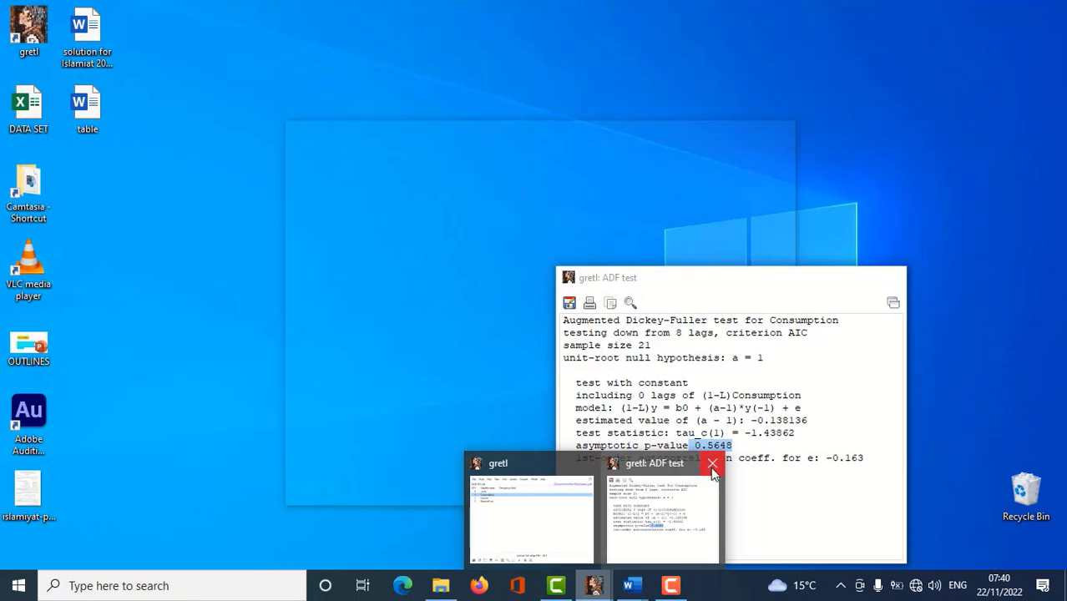
pyautogui.click(712, 465)
pyautogui.click(603, 513)
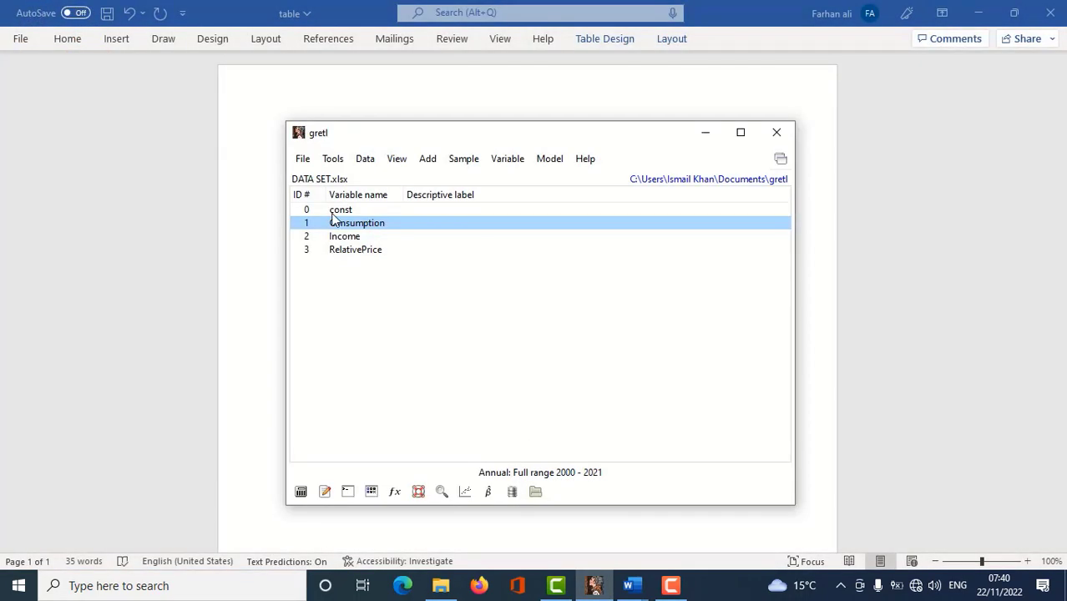
pyautogui.click(510, 160)
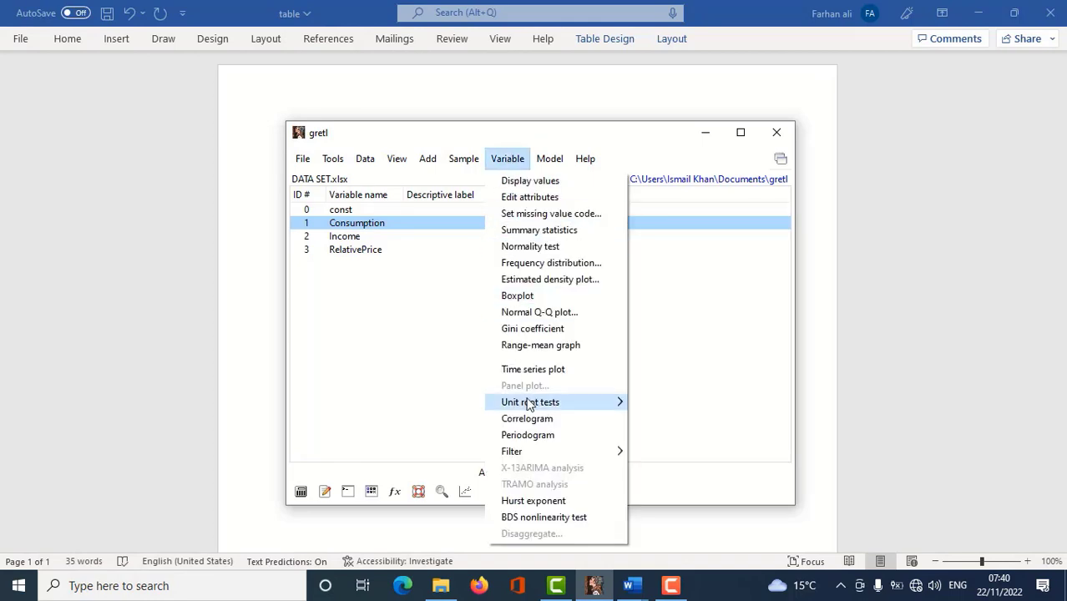
pyautogui.moveTo(531, 404)
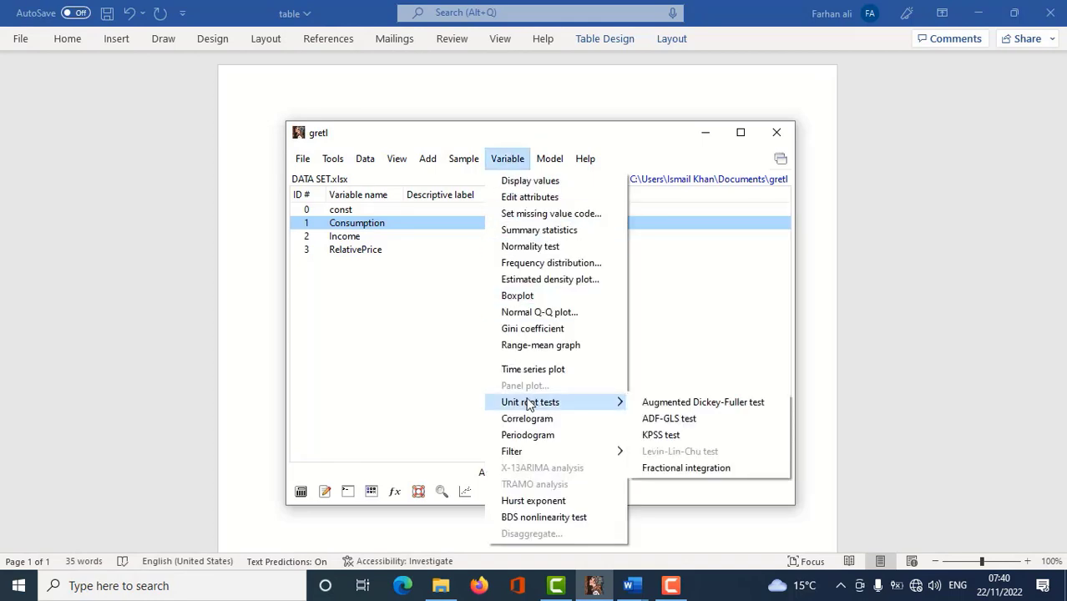
pyautogui.click(740, 404)
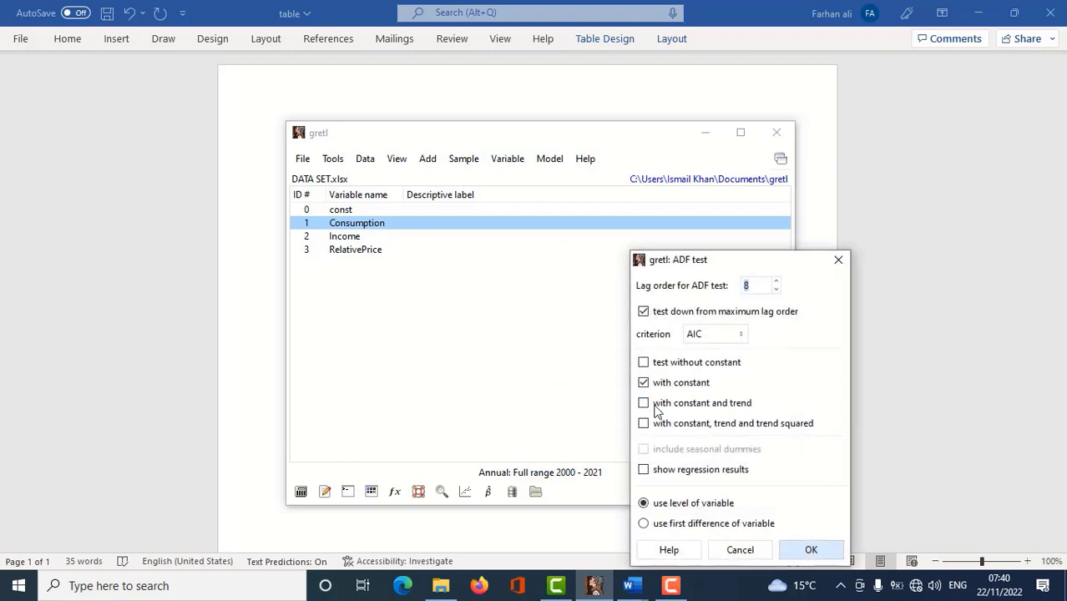
pyautogui.click(644, 525)
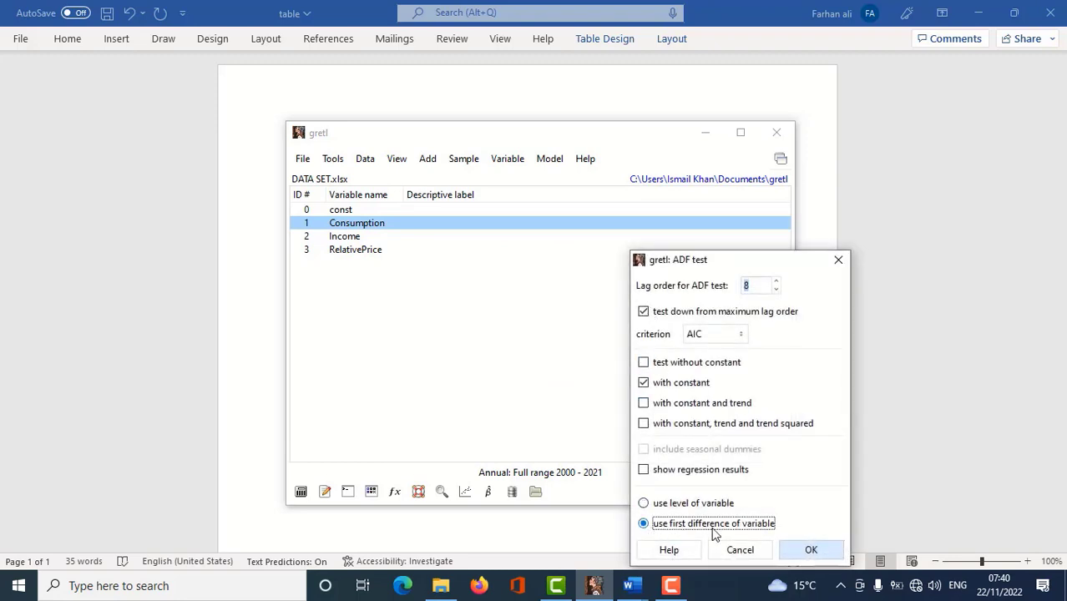
pyautogui.click(808, 550)
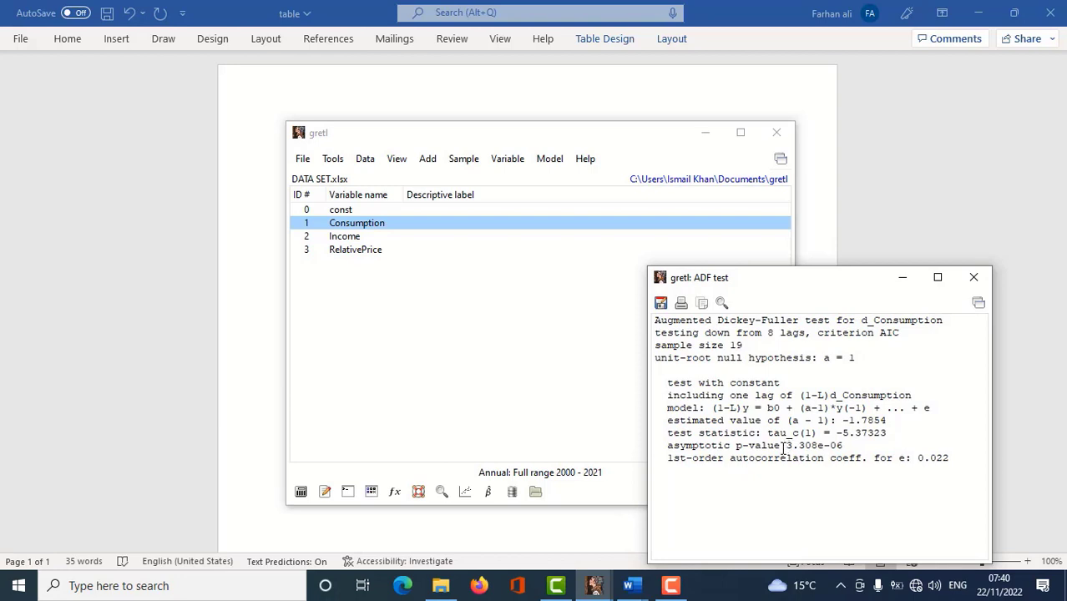
# Step: Copy the asymptotic p-value 3.308e-06 into Consumption's 1st difference cell in the Word table
pyautogui.moveTo(783, 445); pyautogui.dragTo(842, 446)
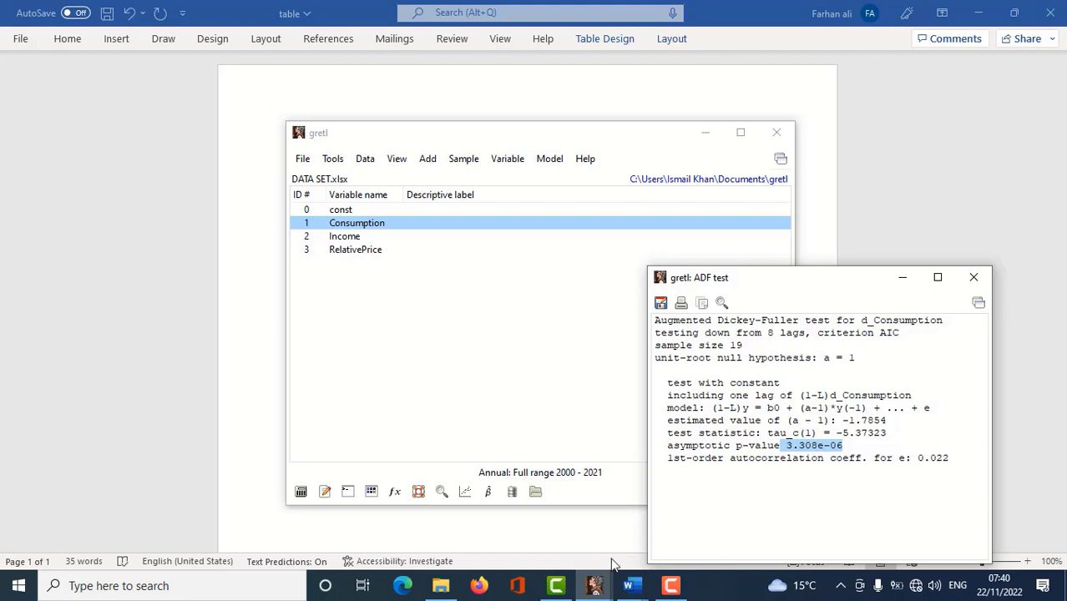
pyautogui.click(573, 534)
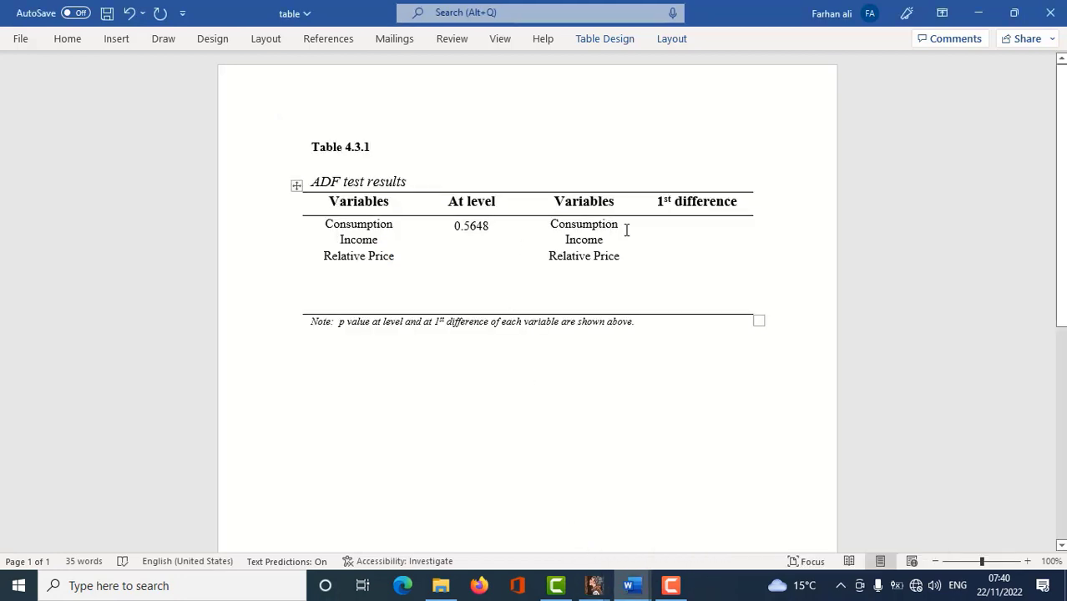
pyautogui.click(673, 223)
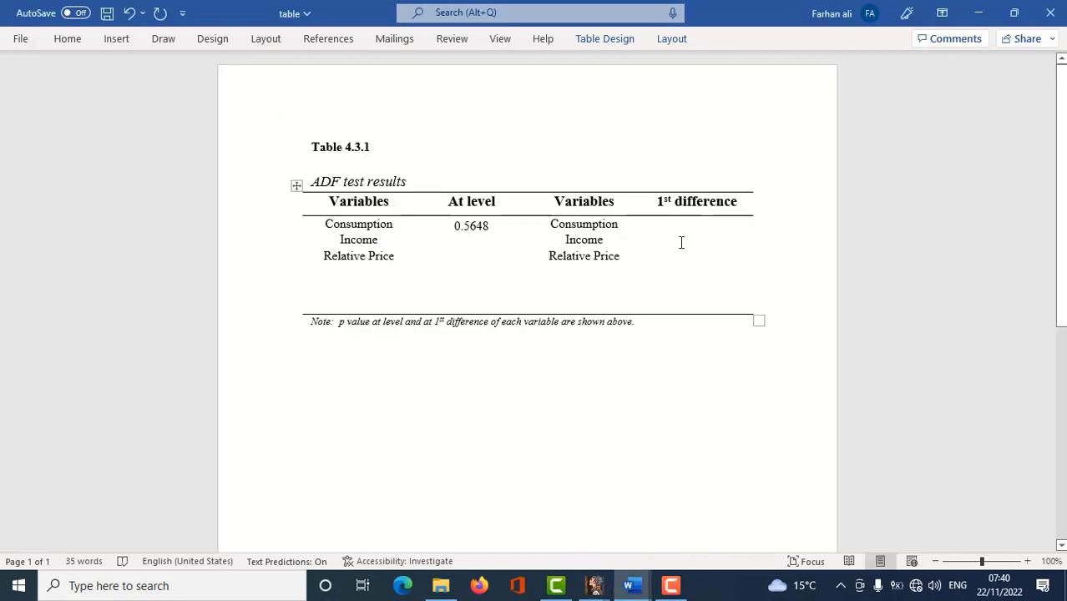
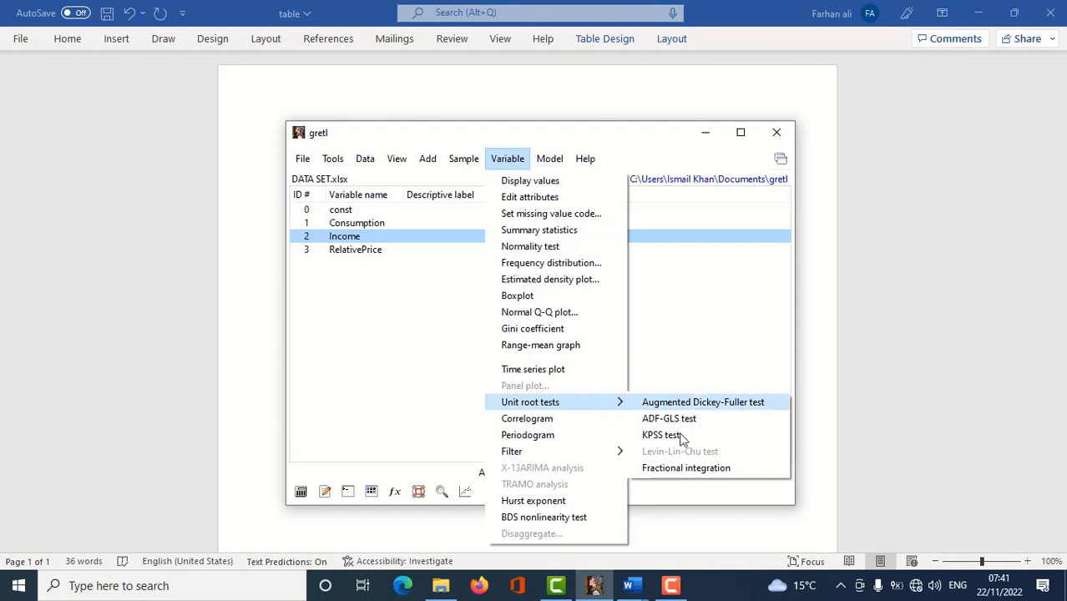
# Step: Run the Augmented Dickey-Fuller test on Income at level and copy its p-value, 7.034e-08, into Income's At level cell in Word
pyautogui.click(686, 403)
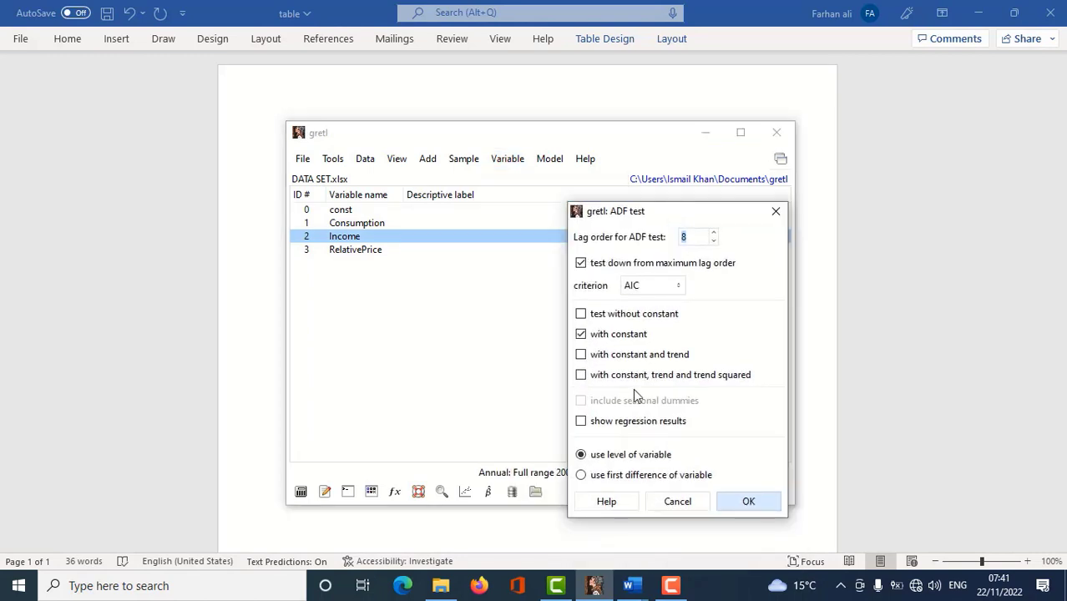
pyautogui.click(755, 504)
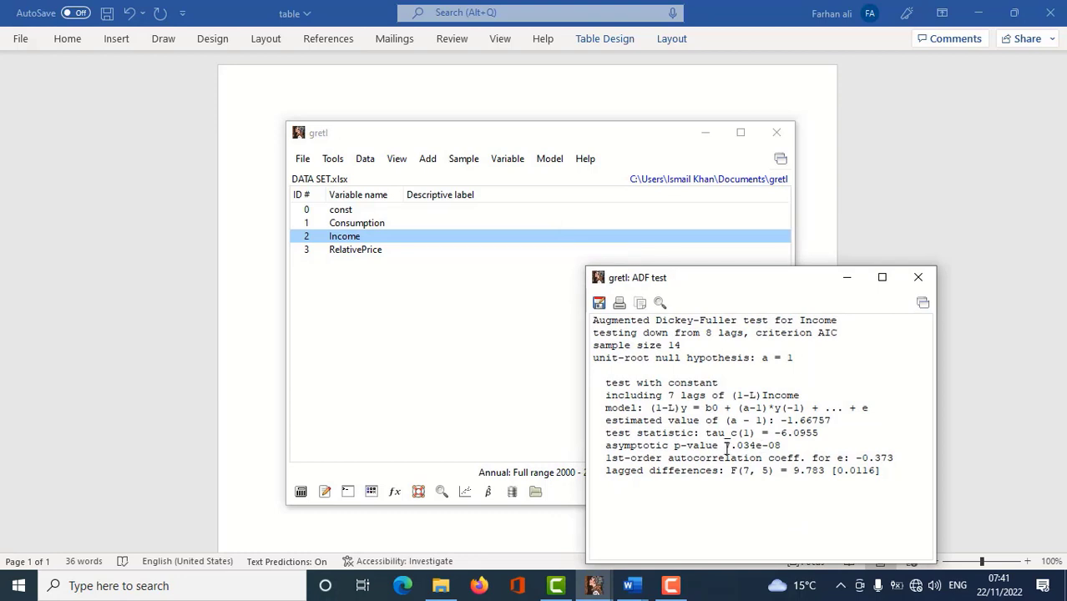
pyautogui.moveTo(724, 447); pyautogui.dragTo(781, 448)
pyautogui.hotkey('ctrl', 'c')
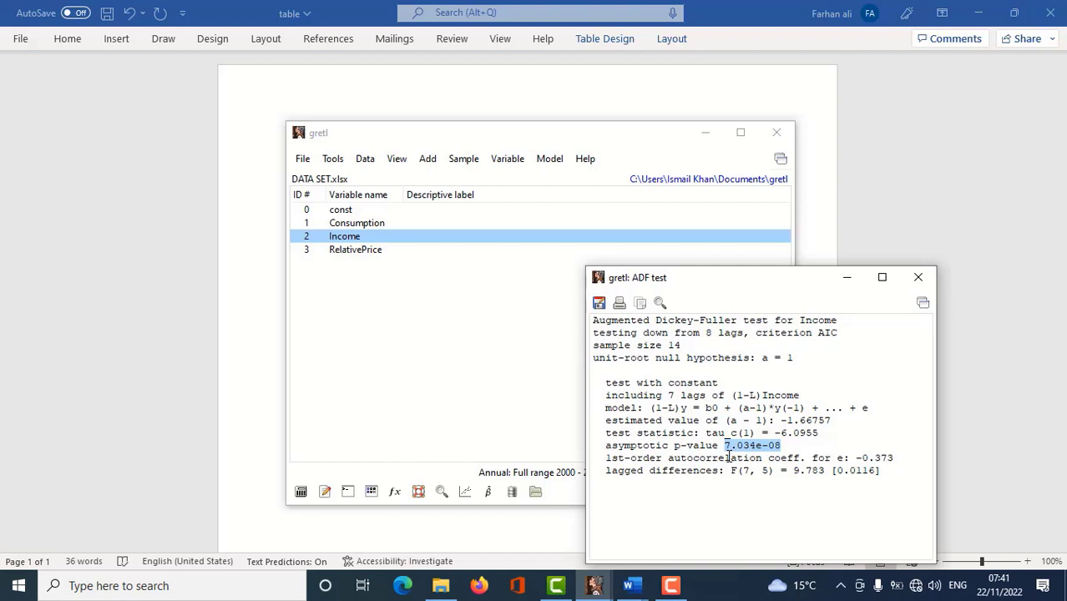
pyautogui.click(544, 102)
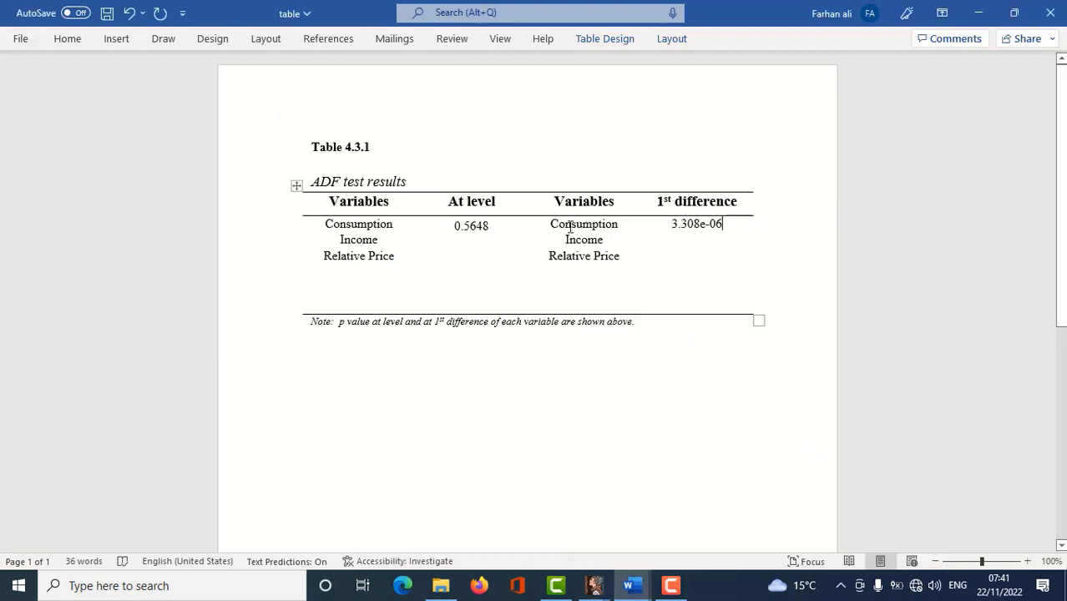
pyautogui.click(469, 242)
pyautogui.hotkey('ctrl', 'v')
# Step: Close the Income level test output in gretl and run the Augmented Dickey-Fuller test on the first difference of Income
pyautogui.moveTo(593, 586)
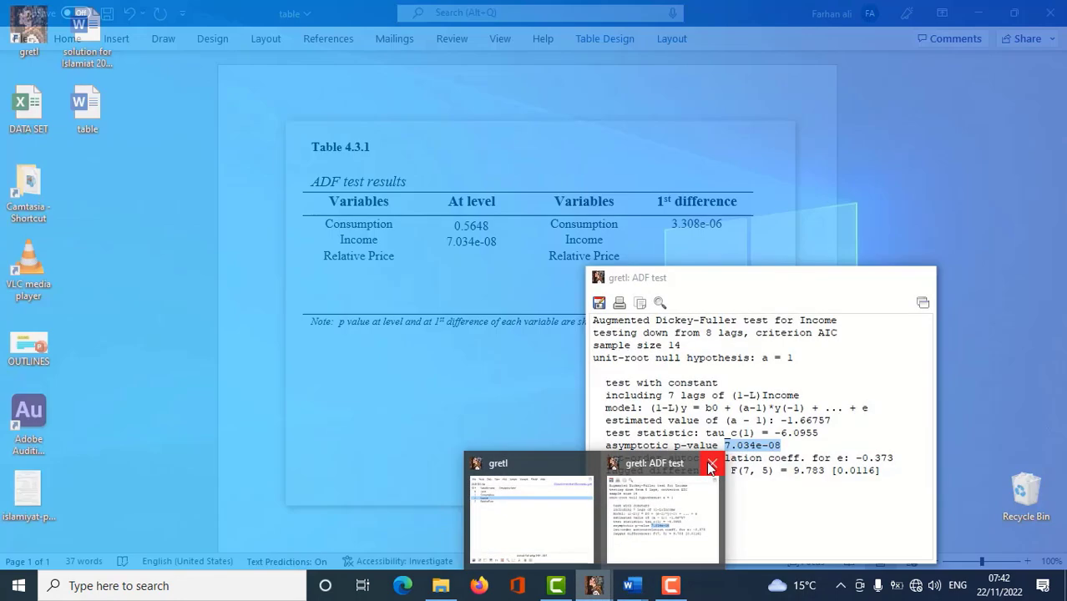
pyautogui.click(712, 463)
pyautogui.click(578, 505)
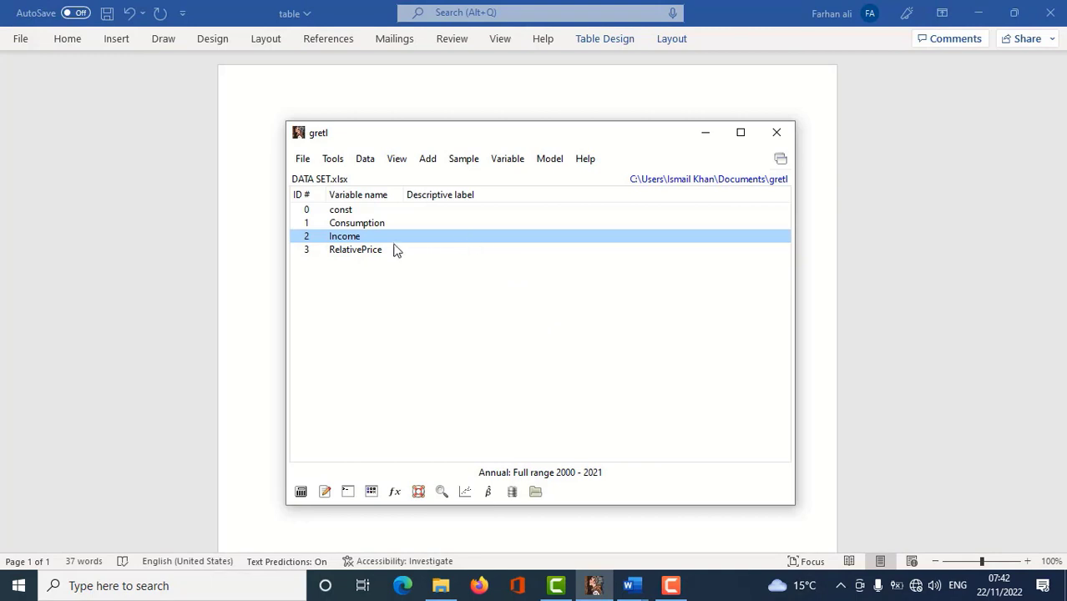
pyautogui.click(503, 160)
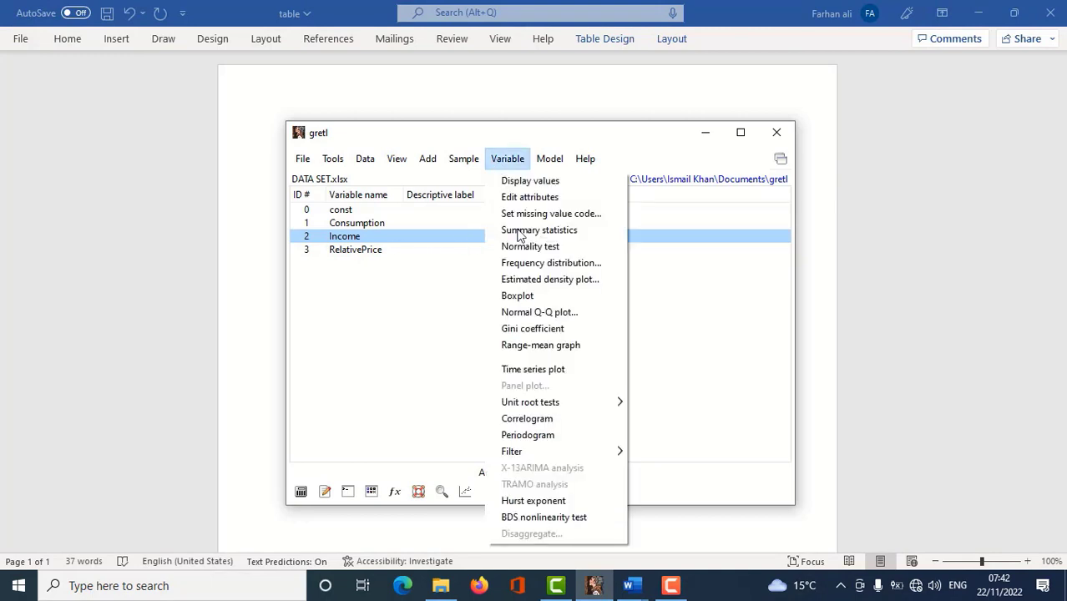
pyautogui.moveTo(561, 407)
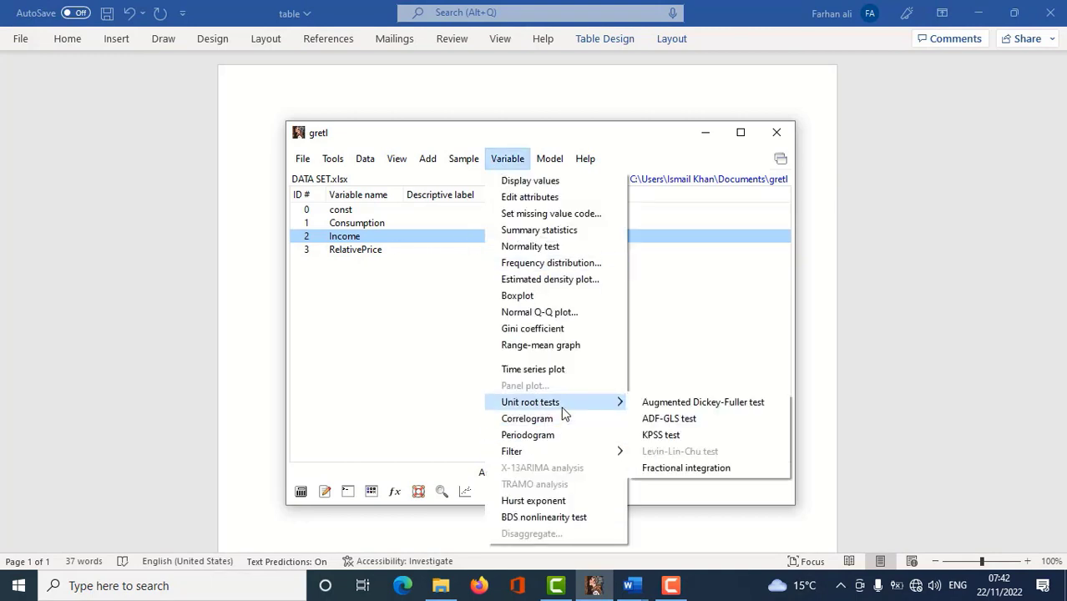
pyautogui.click(681, 407)
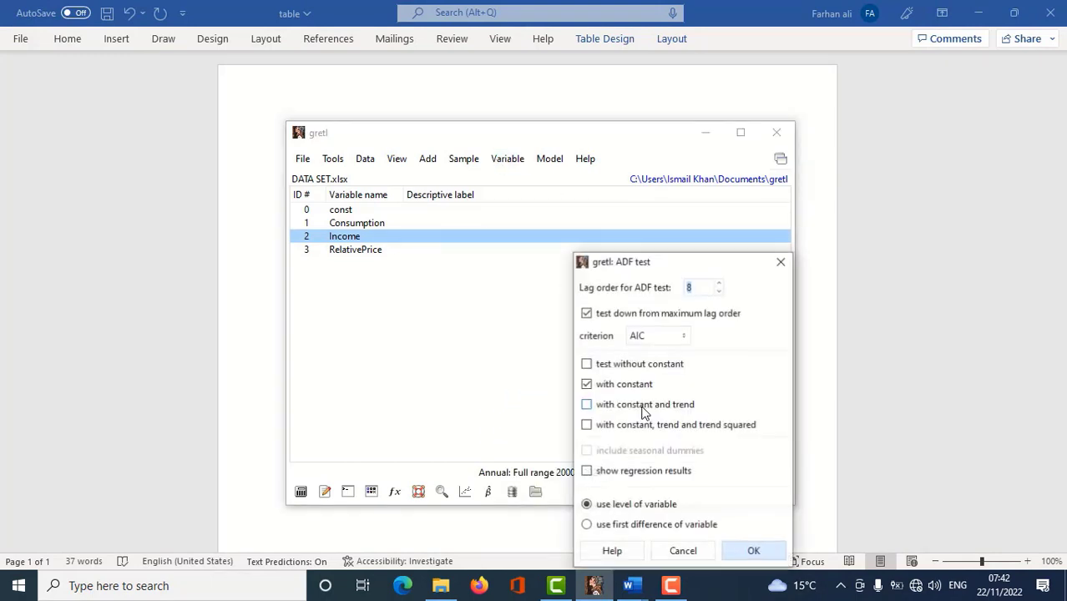
pyautogui.click(598, 530)
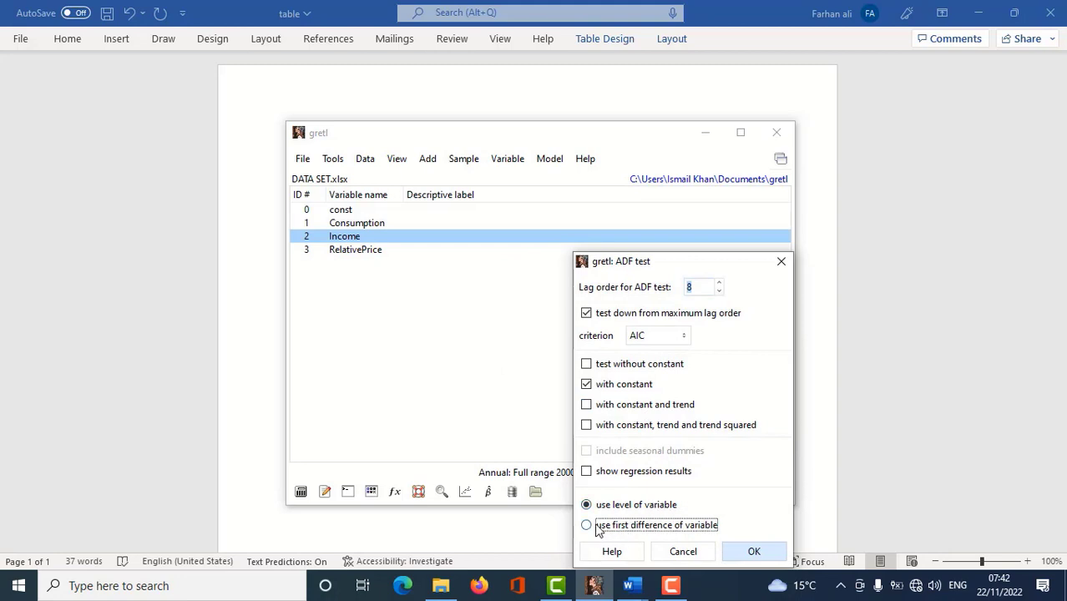
pyautogui.click(754, 552)
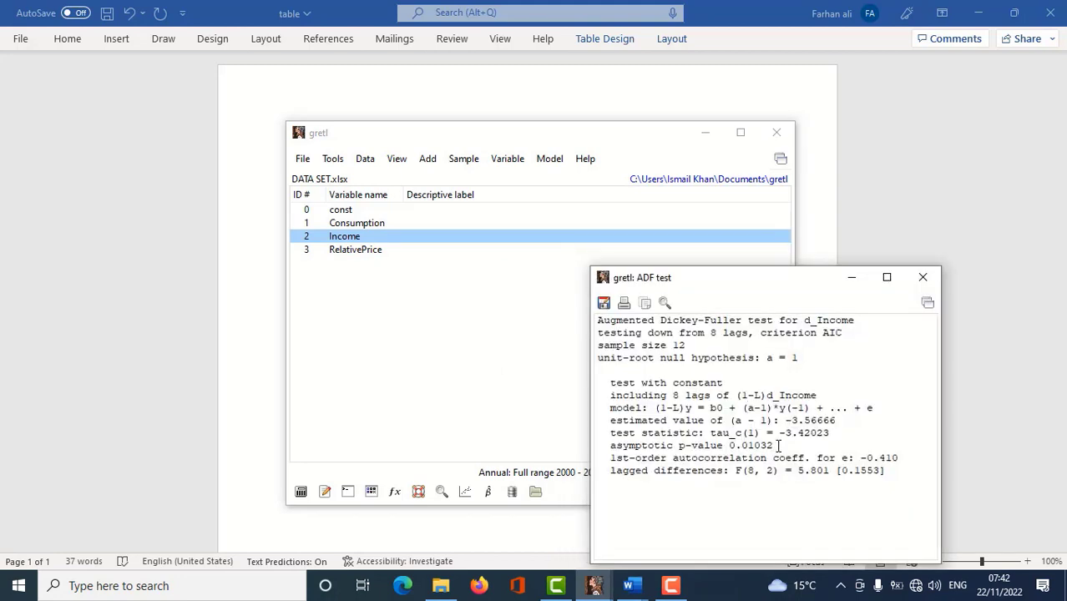
# Step: Copy the asymptotic p-value 0.01032 into Income's 1st difference cell in the Word table
pyautogui.moveTo(775, 445); pyautogui.dragTo(729, 448)
pyautogui.hotkey('ctrl', 'c')
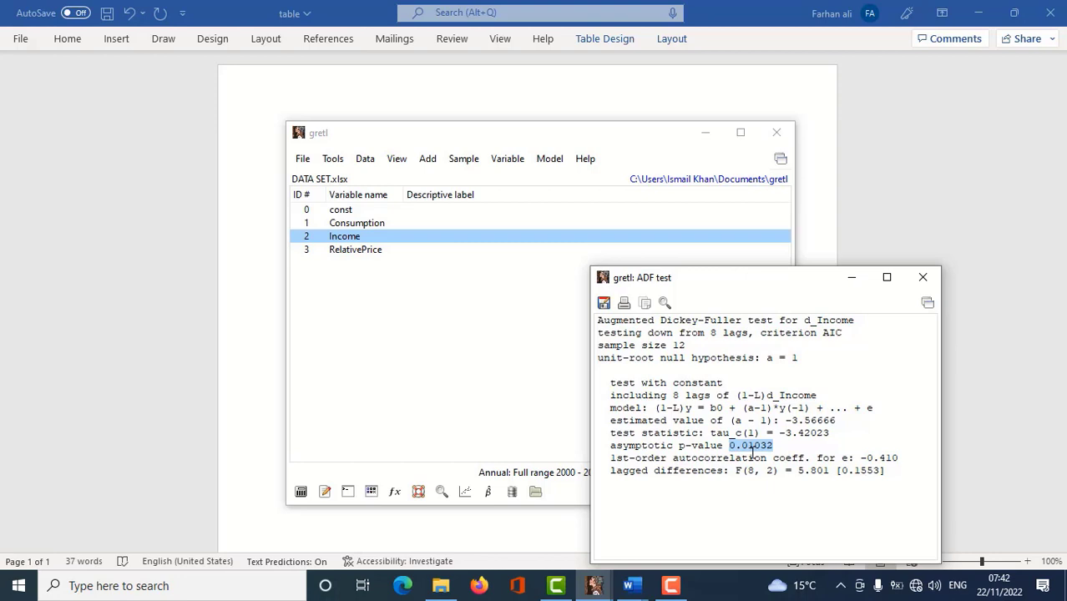
pyautogui.click(803, 122)
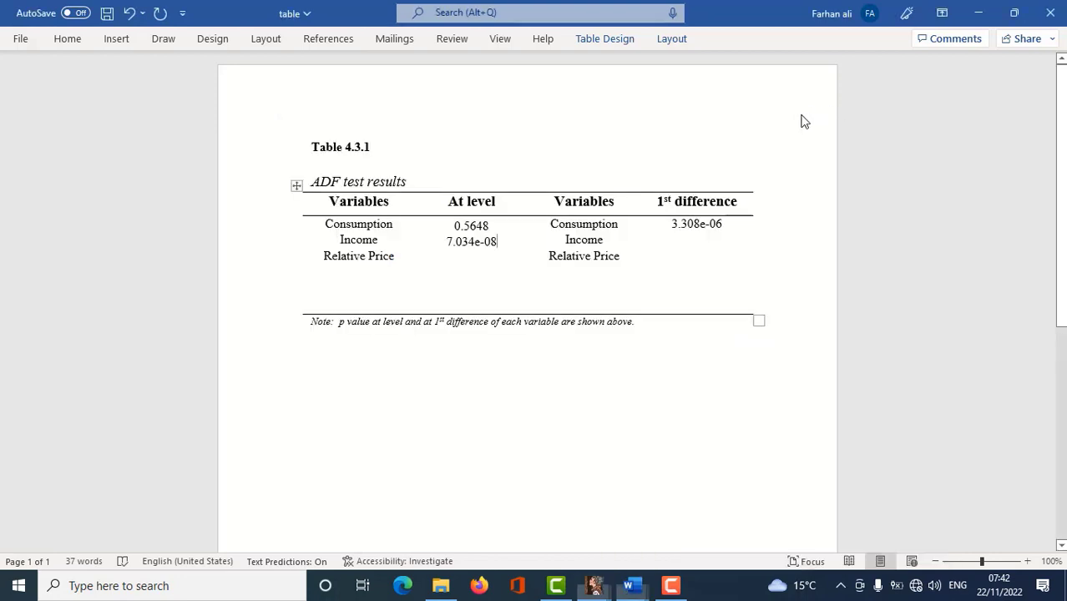
pyautogui.click(666, 241)
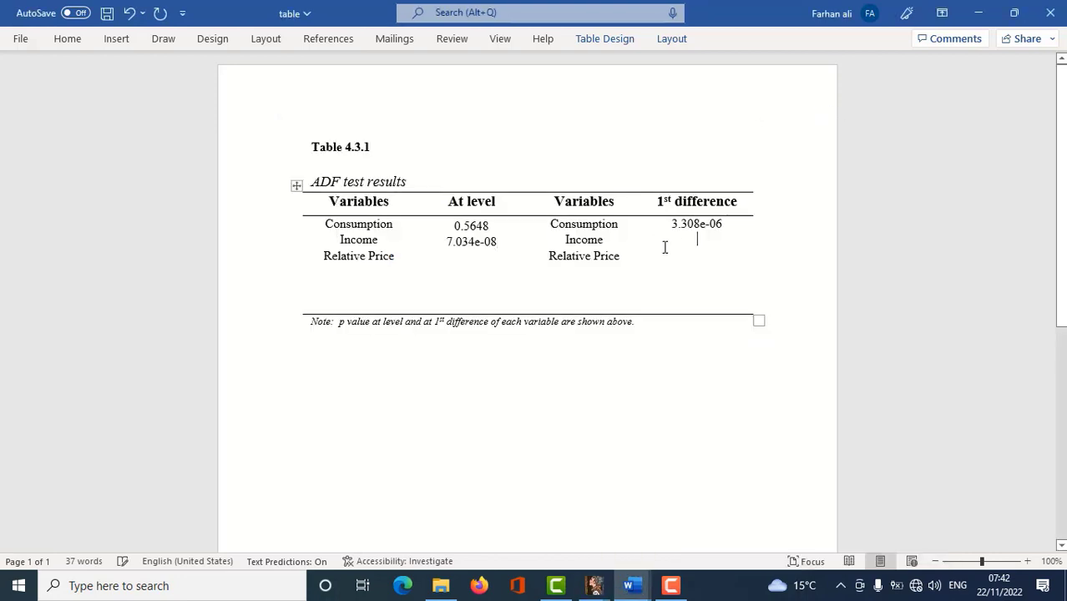
pyautogui.hotkey('ctrl', 'v')
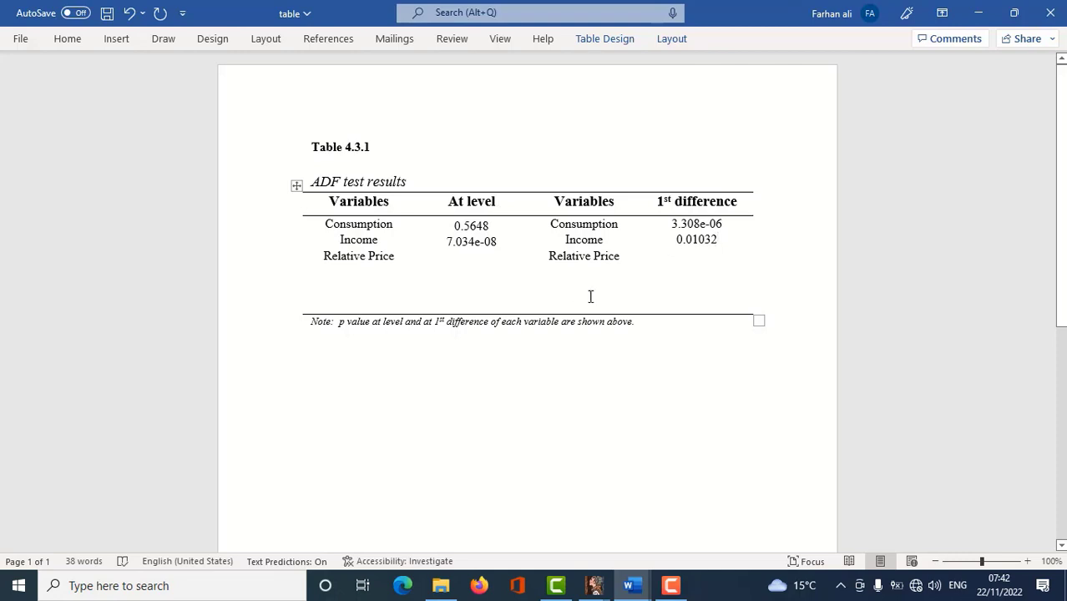
# Step: Close the Income first-difference output in gretl and run the Augmented Dickey-Fuller test with constant on RelativePrice at level
pyautogui.moveTo(598, 590)
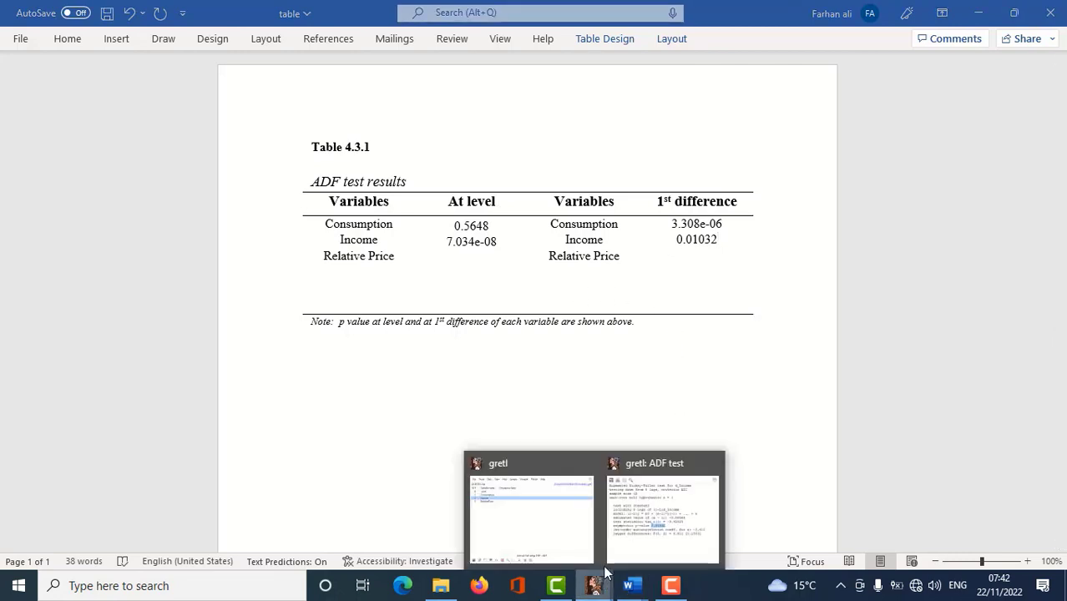
pyautogui.click(702, 464)
pyautogui.click(637, 500)
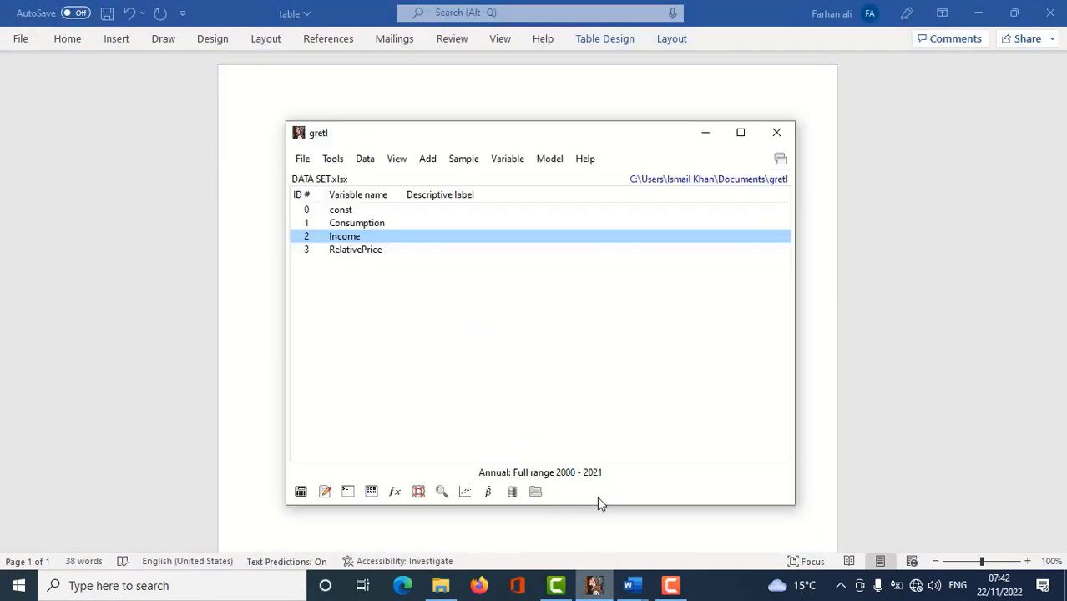
pyautogui.click(362, 253)
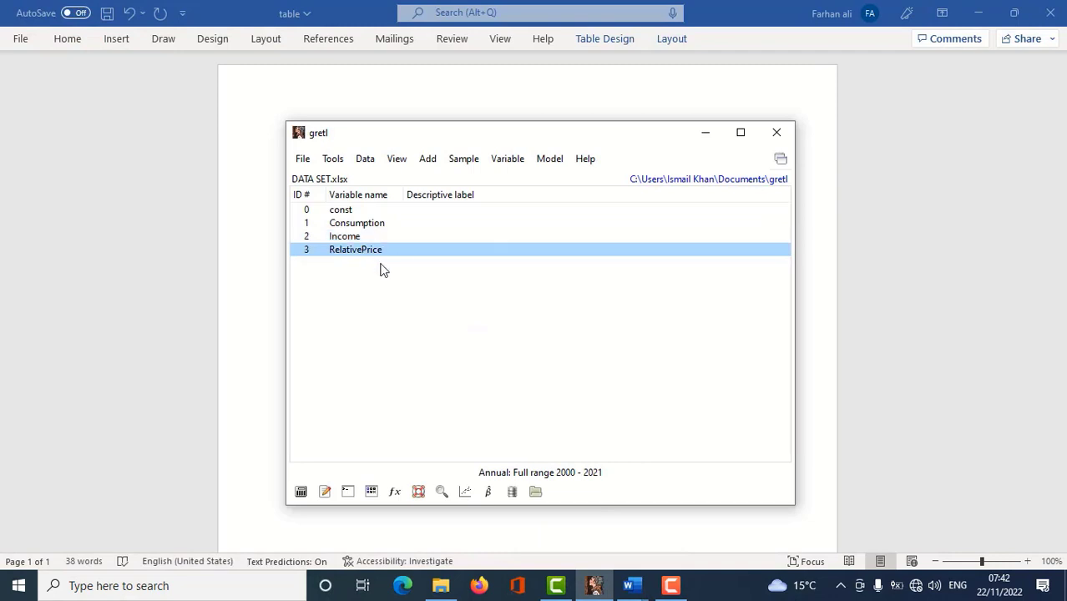
pyautogui.click(510, 159)
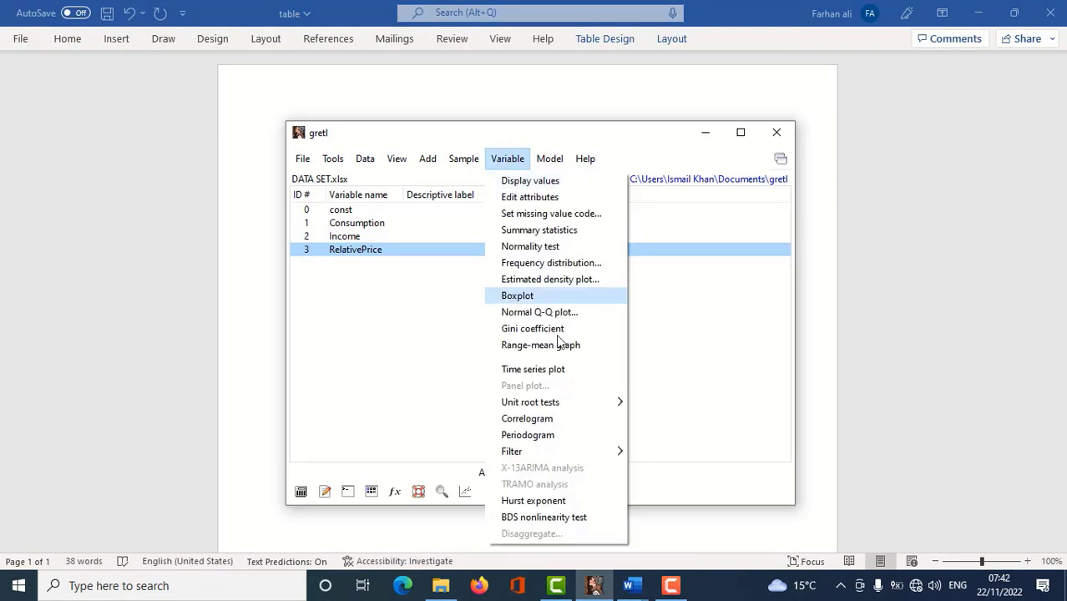
pyautogui.moveTo(558, 402)
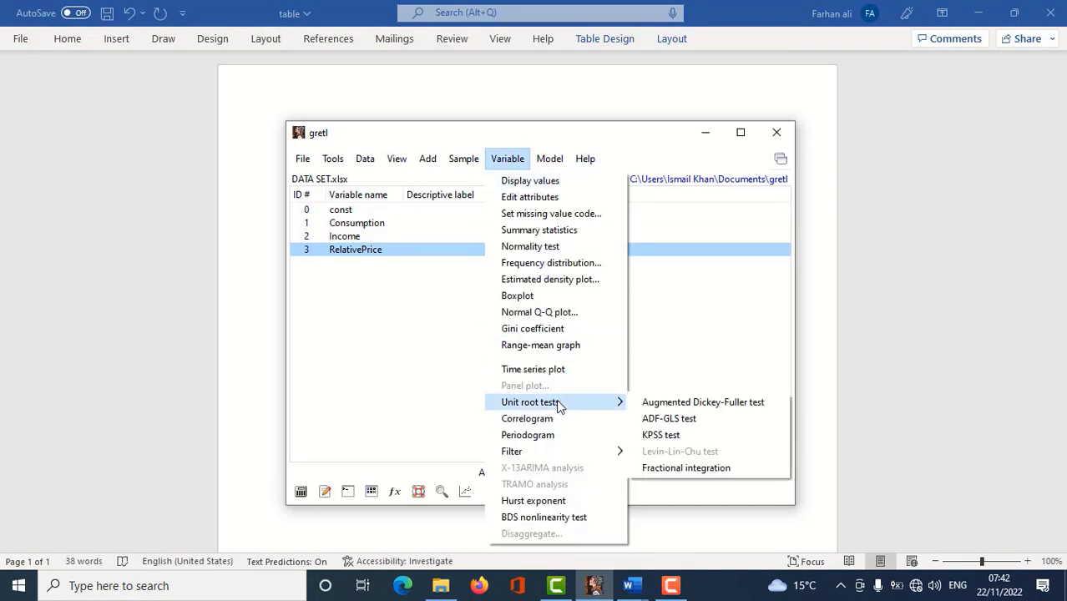
pyautogui.click(705, 404)
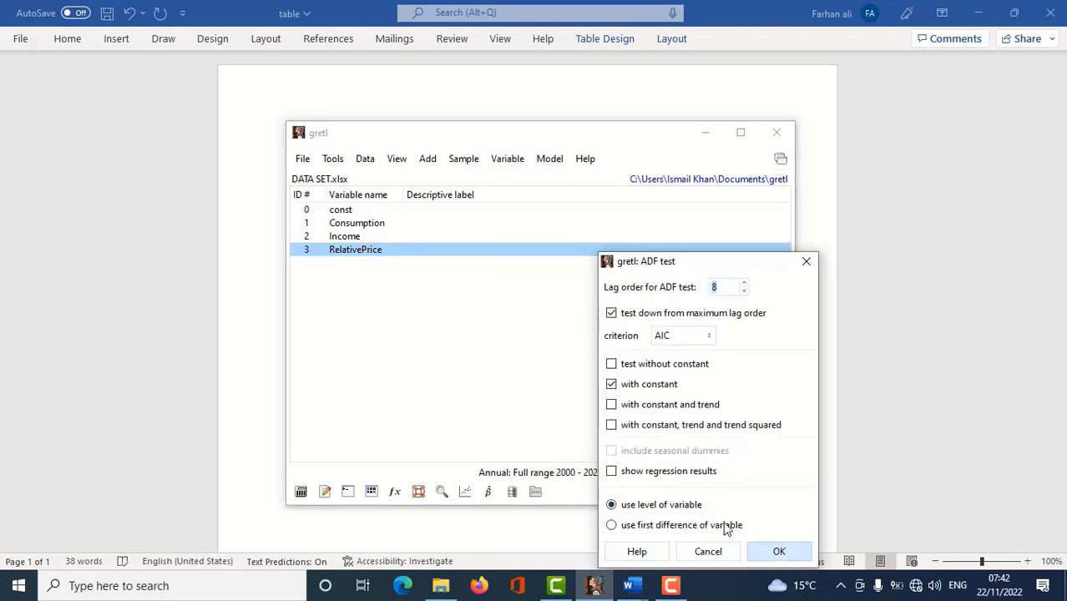
pyautogui.click(786, 552)
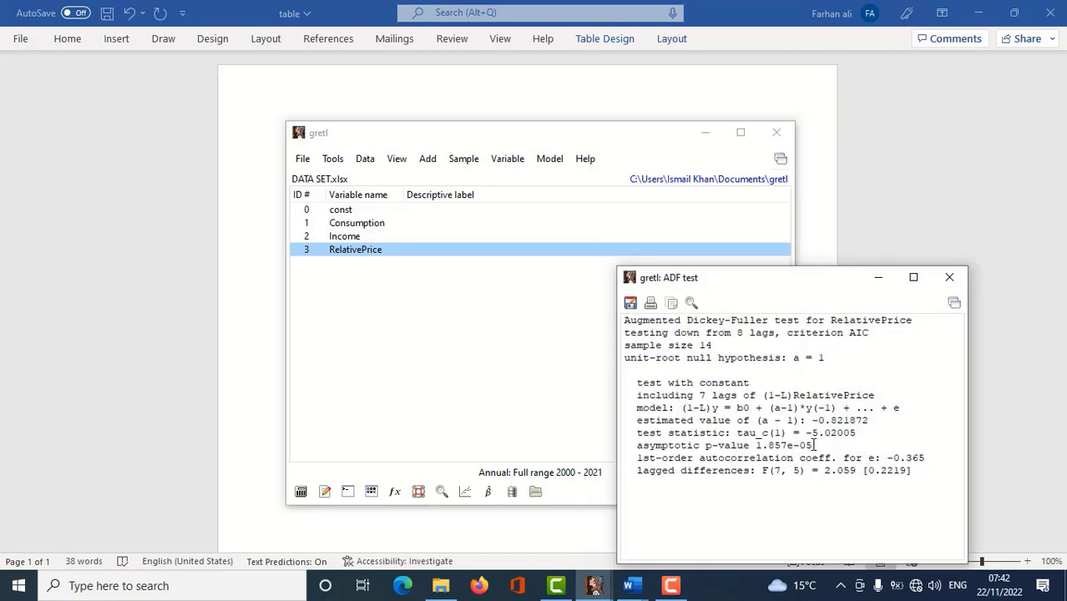
# Step: Copy the asymptotic p-value 1.857e-05 into Relative Price's At level cell in the Word table
pyautogui.moveTo(814, 445); pyautogui.dragTo(750, 446)
pyautogui.hotkey('ctrl', 'c')
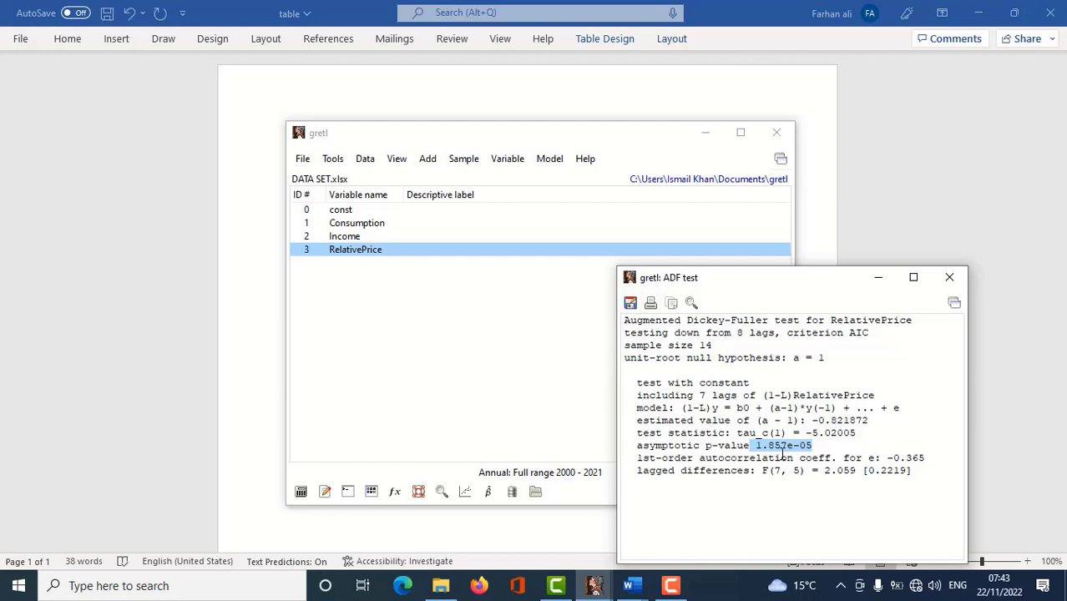
pyautogui.click(493, 99)
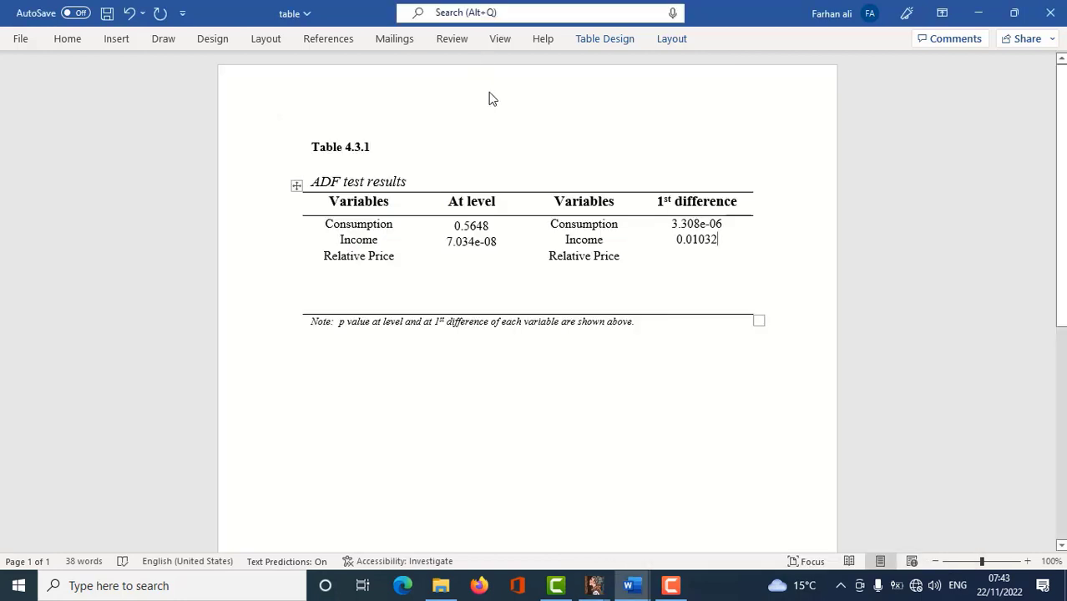
pyautogui.click(455, 267)
pyautogui.hotkey('ctrl', 'v')
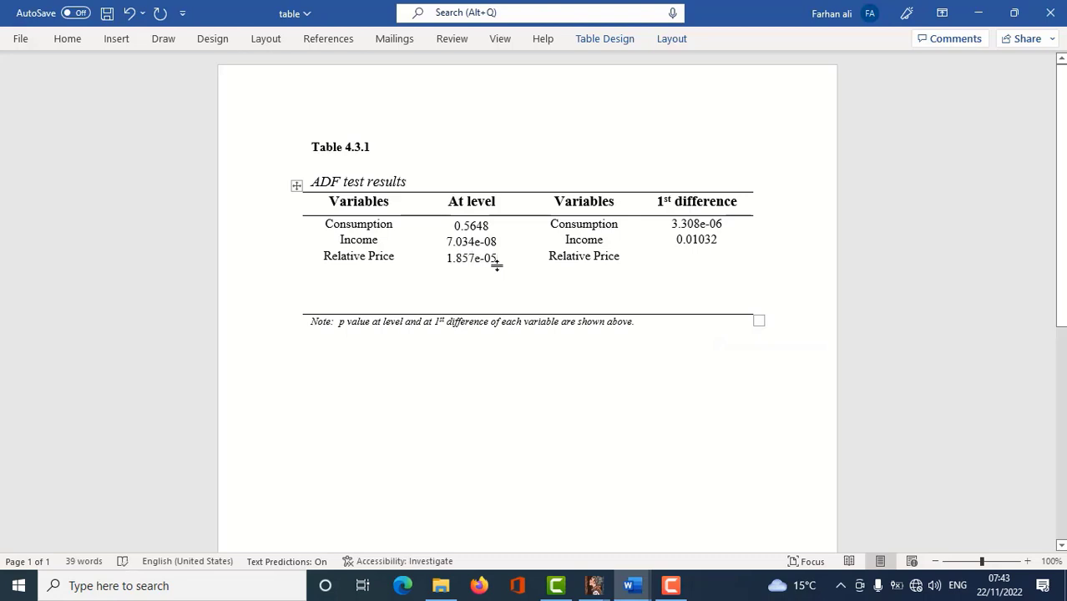
# Step: Close the RelativePrice level output in gretl and run the Augmented Dickey-Fuller test with constant on the first difference of RelativePrice
pyautogui.click(593, 586)
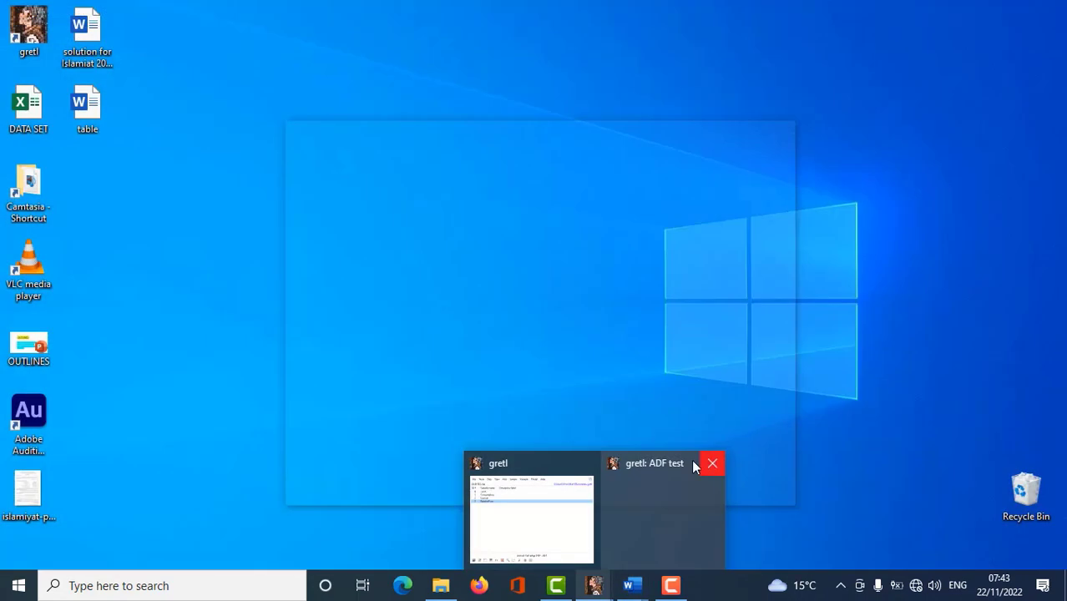
pyautogui.click(712, 463)
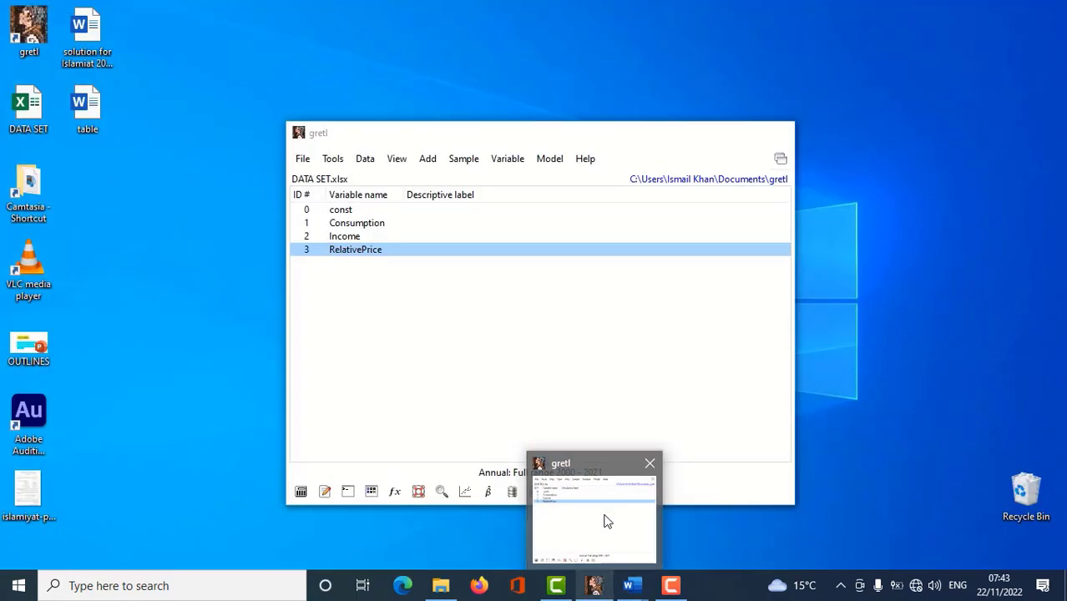
pyautogui.click(603, 517)
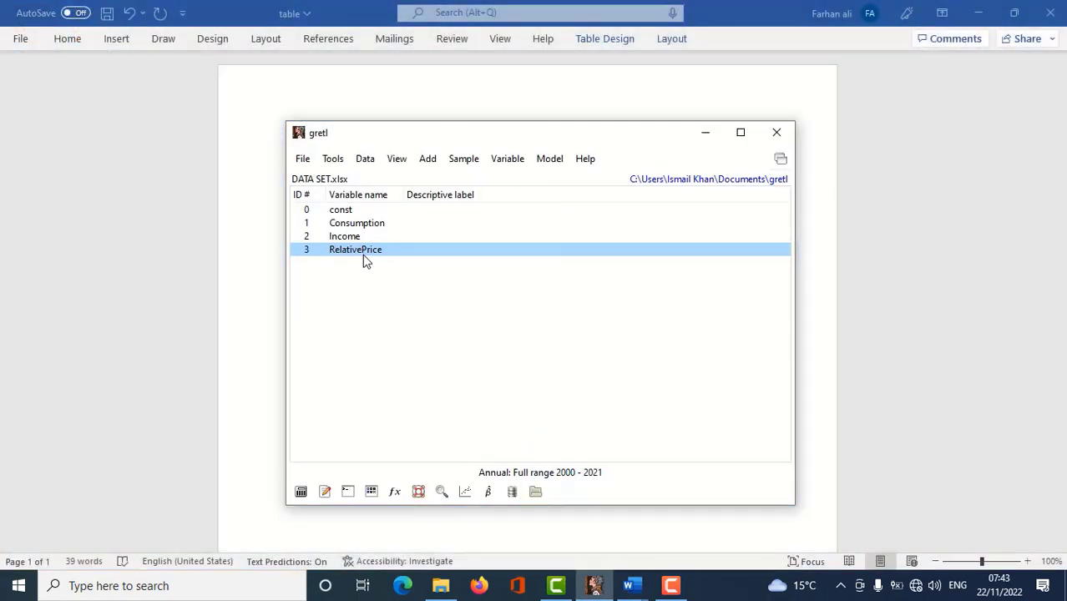
pyautogui.click(510, 164)
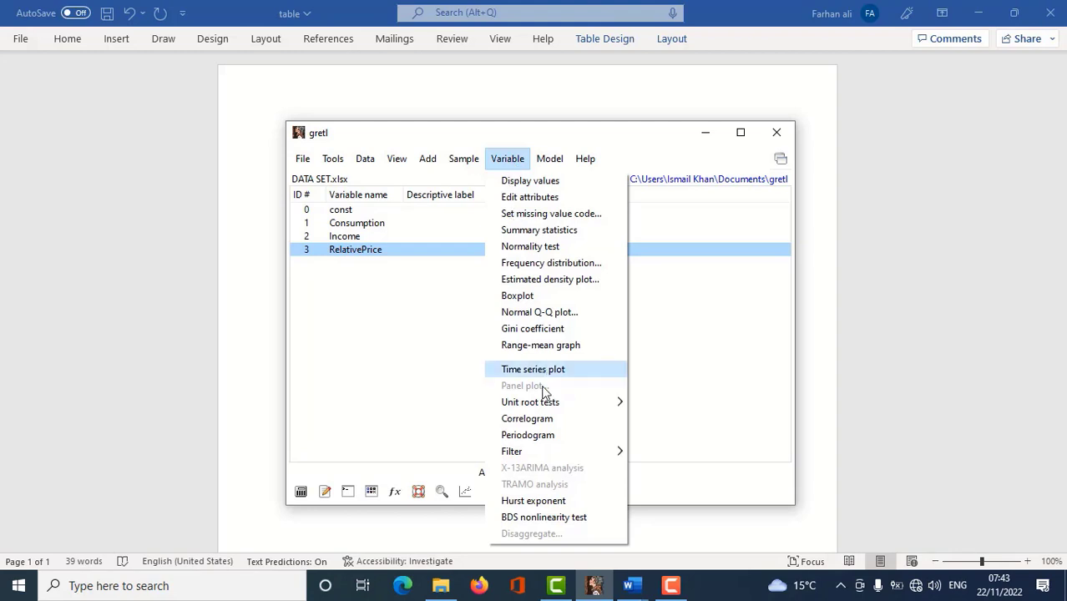
pyautogui.click(681, 413)
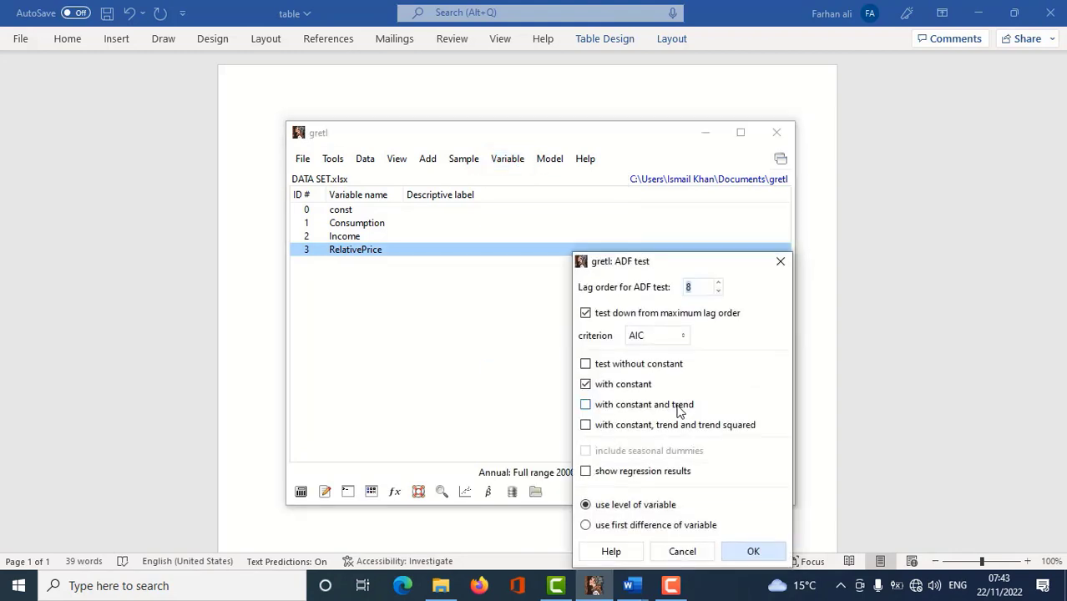
pyautogui.click(627, 528)
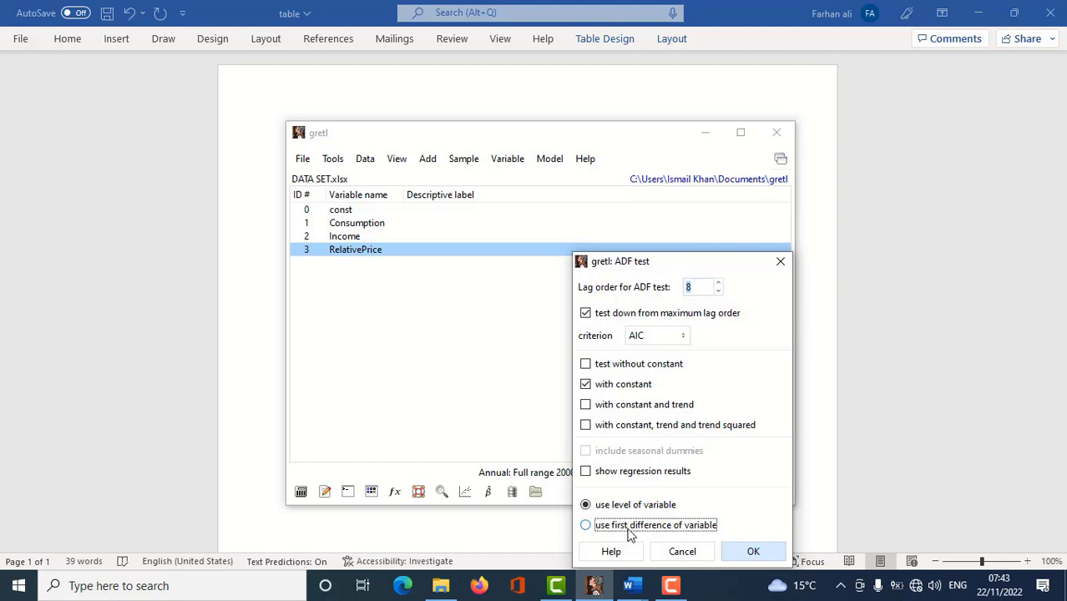
pyautogui.click(753, 554)
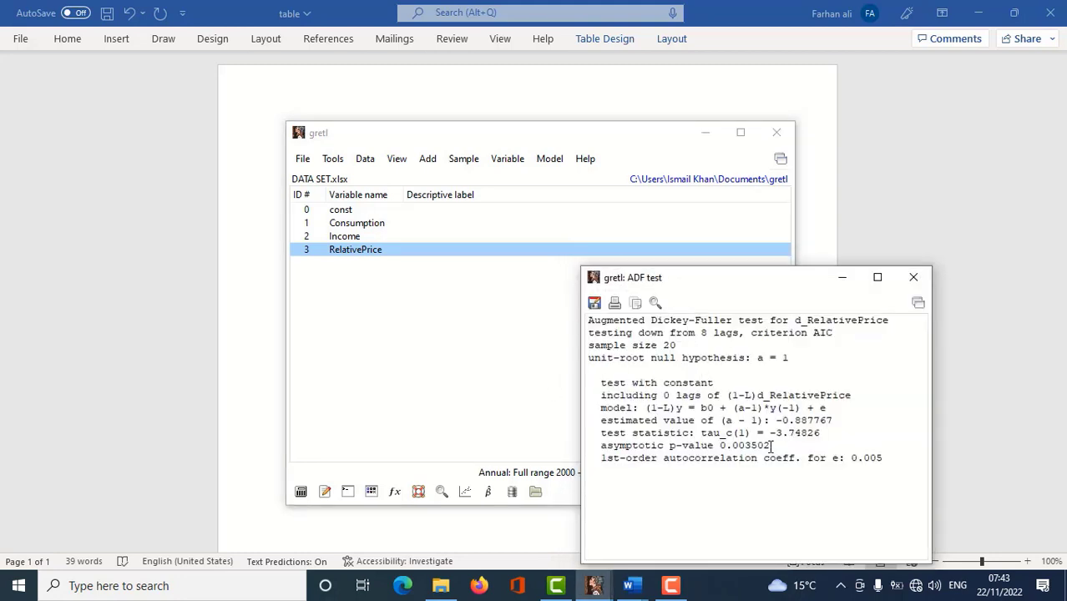
# Step: Copy the asymptotic p-value 0.003502 into Relative Price's 1st difference cell in Word and add blank space below the table's header row
pyautogui.moveTo(771, 445); pyautogui.dragTo(719, 446)
pyautogui.hotkey('ctrl', 'c')
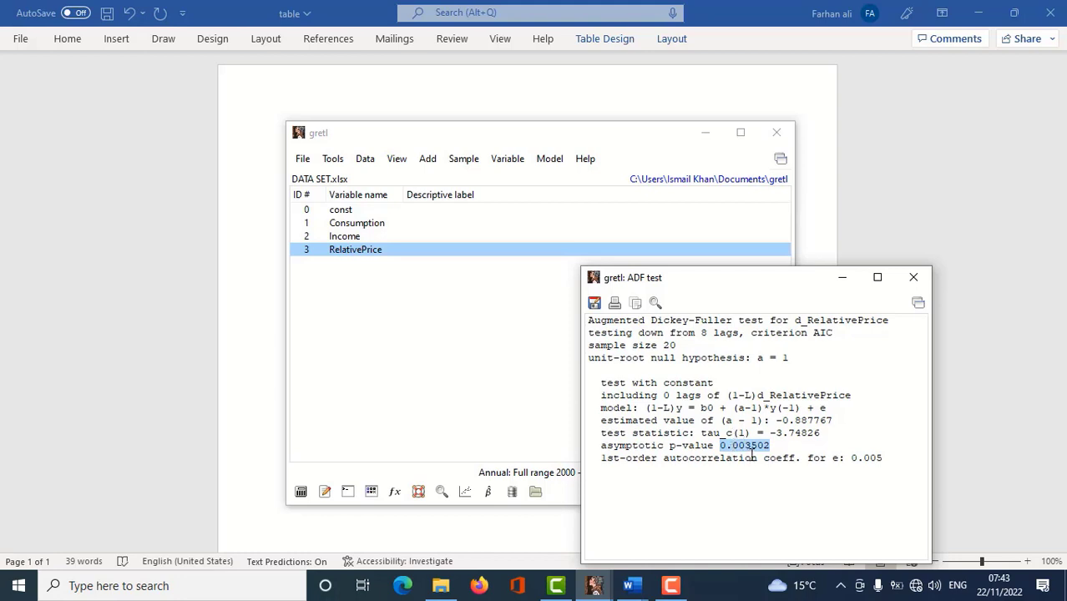
pyautogui.click(420, 99)
pyautogui.click(685, 256)
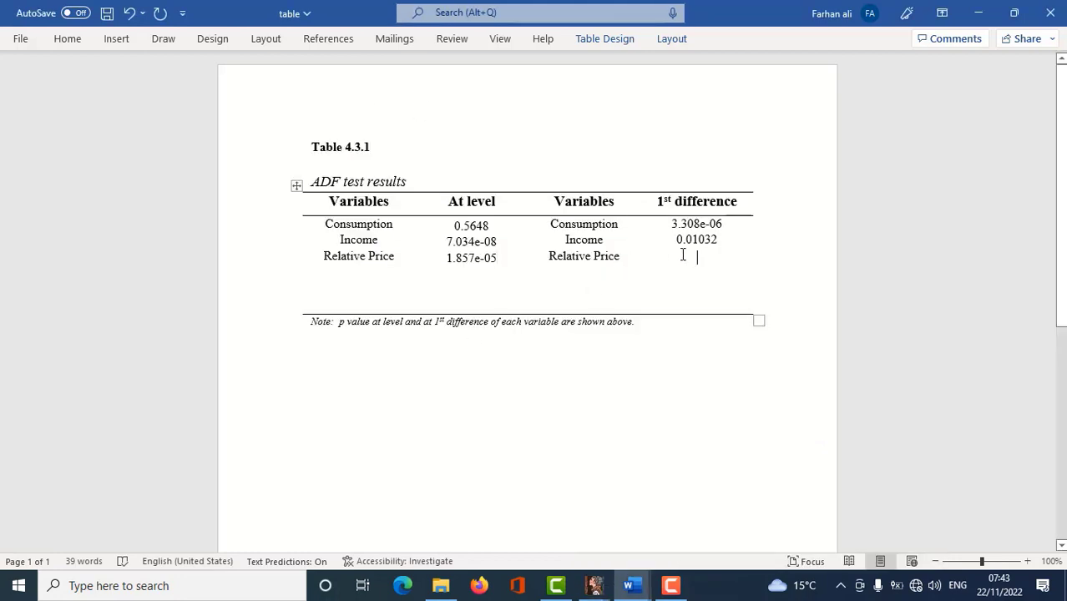
pyautogui.hotkey('ctrl', 'v')
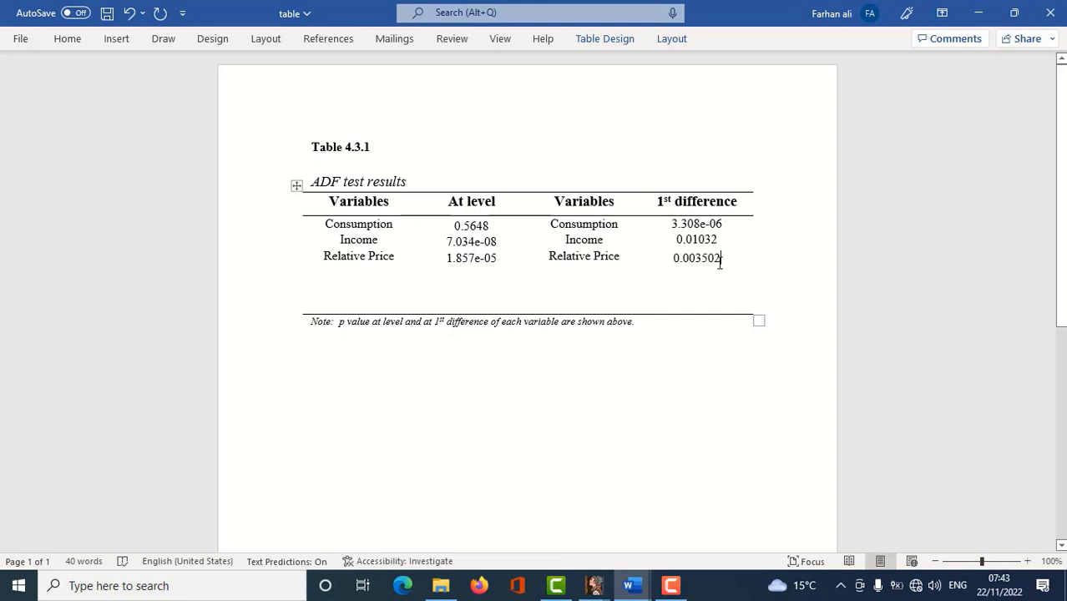
pyautogui.press('Return')
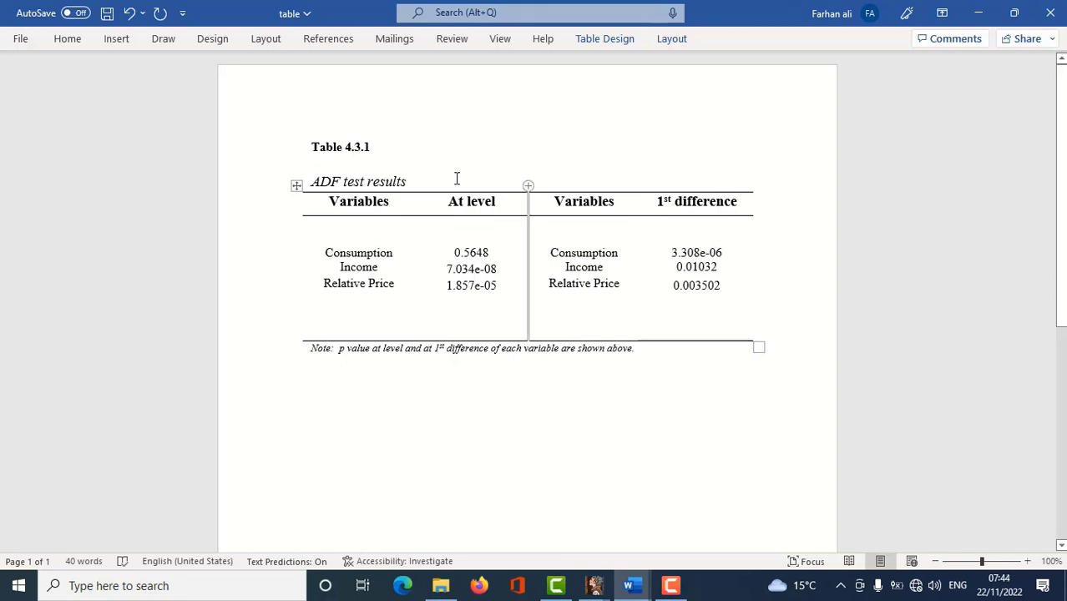